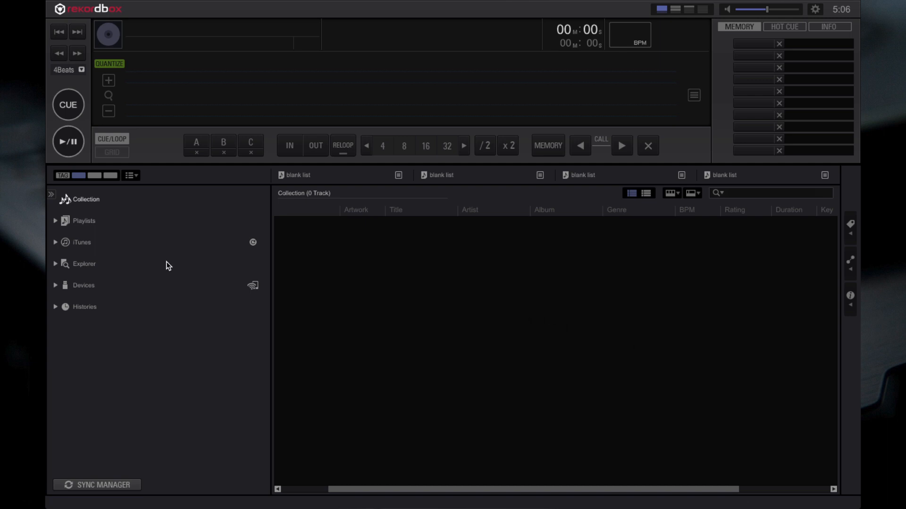
- Add seven tracks from the Desktop folder to the Collection, leaving out the Audio 4-Accapella Mix and Dj's Choice files
click(55, 264)
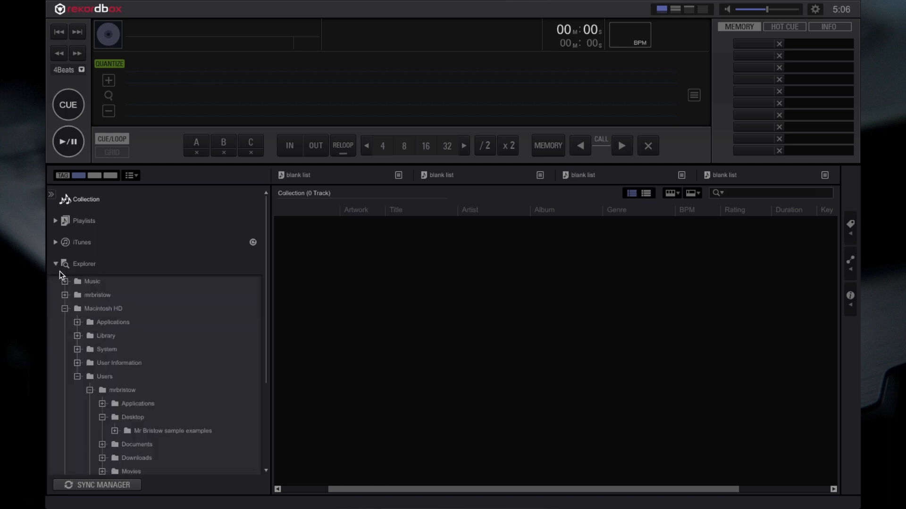
click(130, 417)
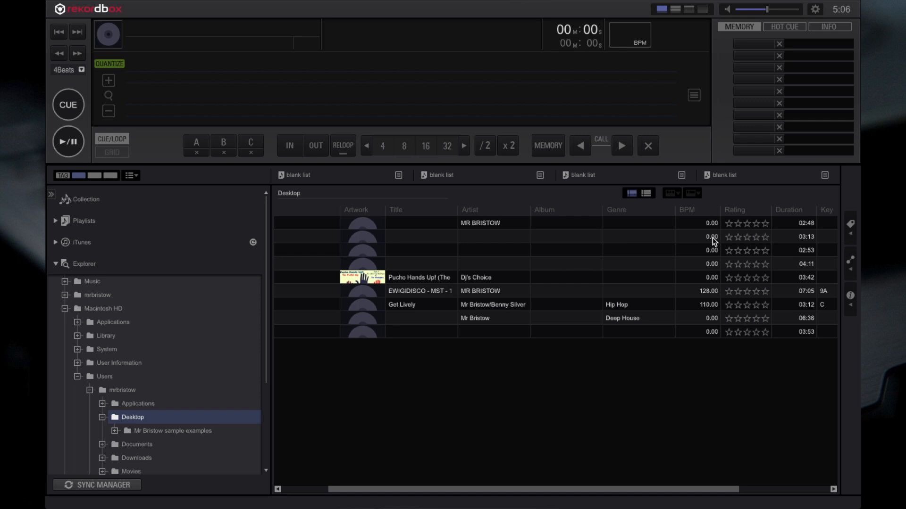
scroll(712, 238, right, 5)
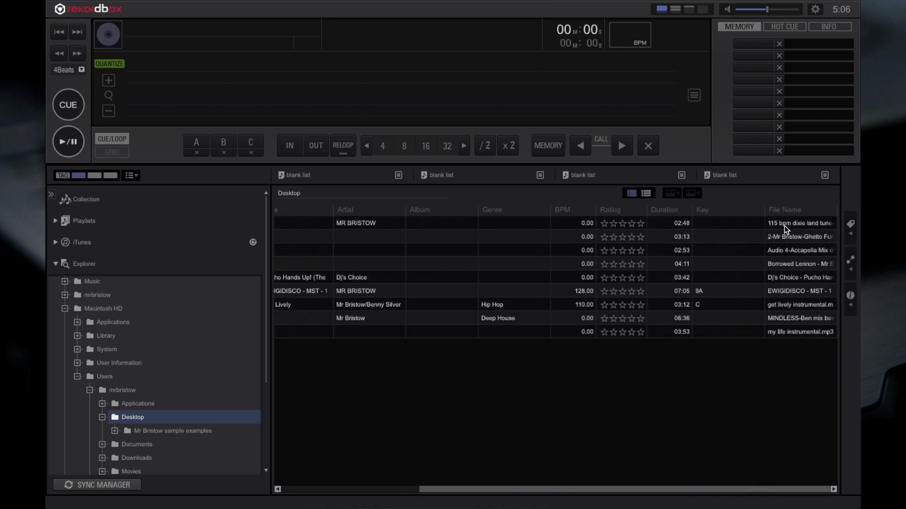
click(786, 224)
shift+click(780, 237)
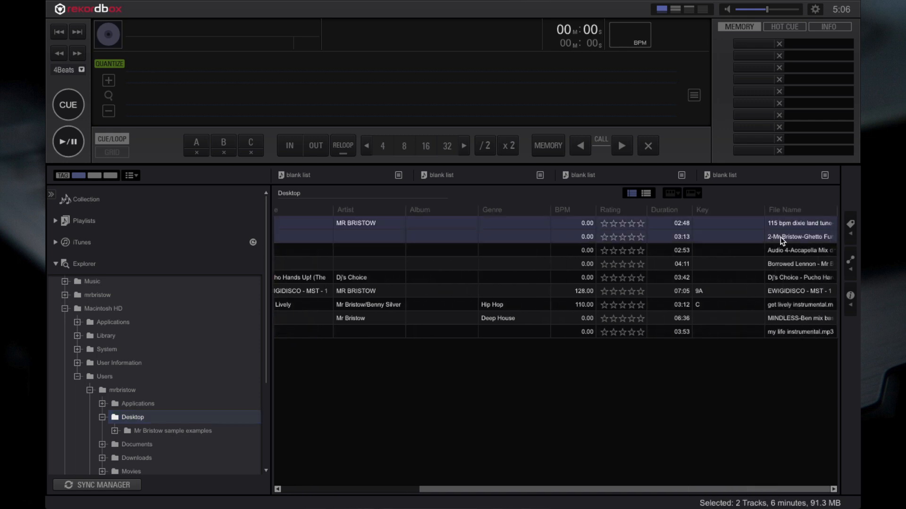
super+click(779, 263)
super+click(764, 292)
super+click(771, 305)
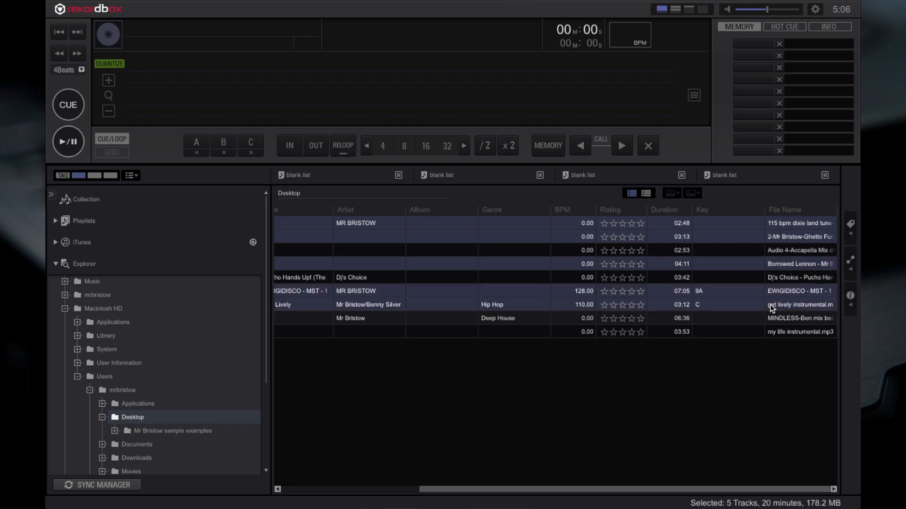
super+click(777, 317)
super+click(779, 331)
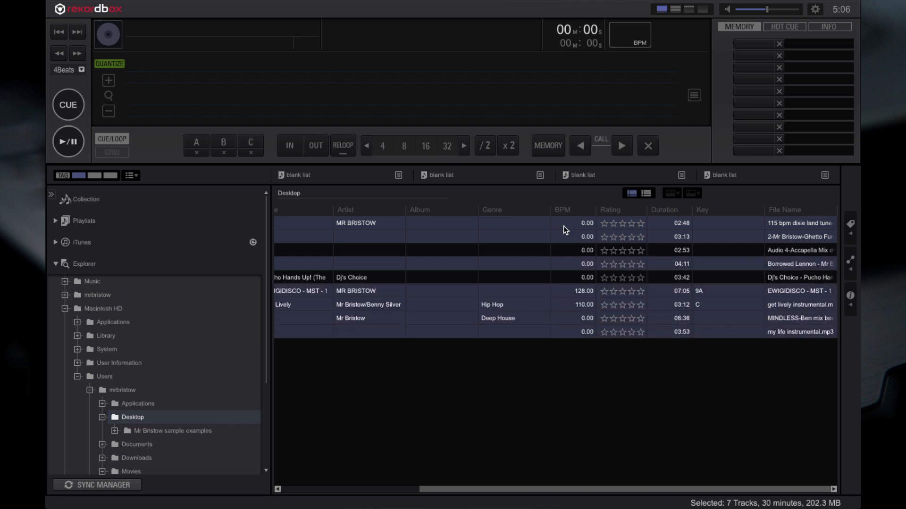
drag(531, 225, 86, 199)
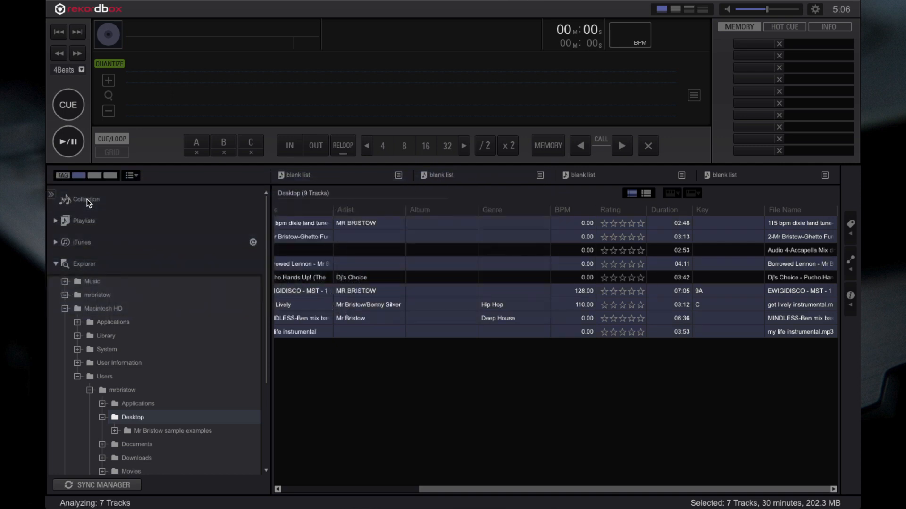
- Show the Collection's tracks and load EWIGIDISCO - MST - 16 BIT into the player
click(87, 199)
scroll(505, 387, left, 5)
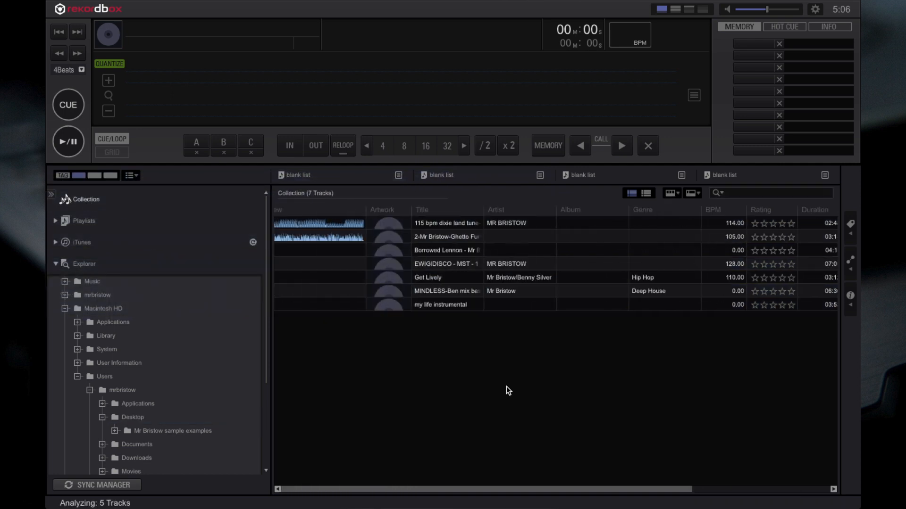
scroll(463, 338, left, 2)
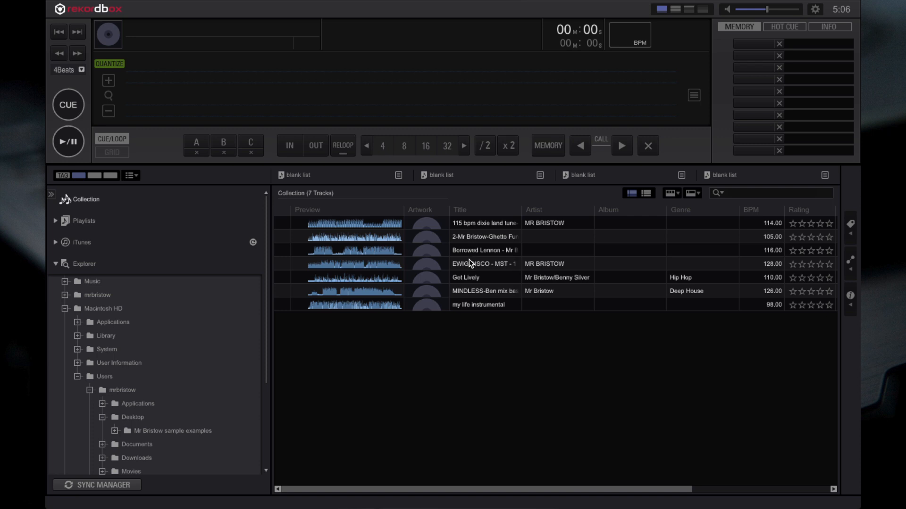
drag(469, 262, 363, 69)
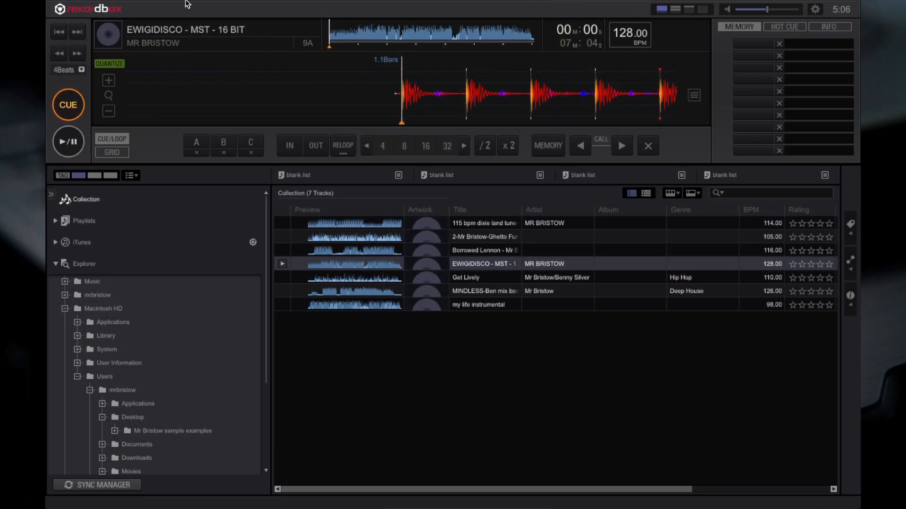
- Open the preferences and view the track analysis settings
mouse_move(186, 4)
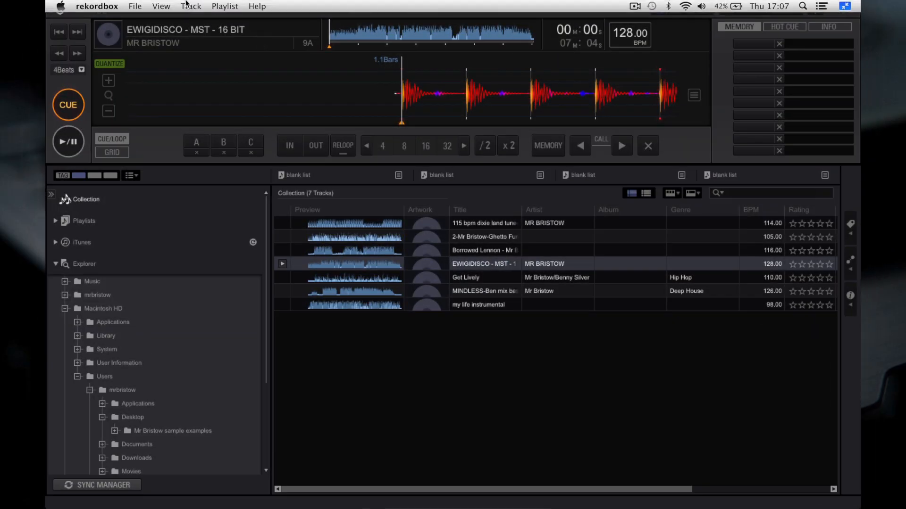
click(137, 6)
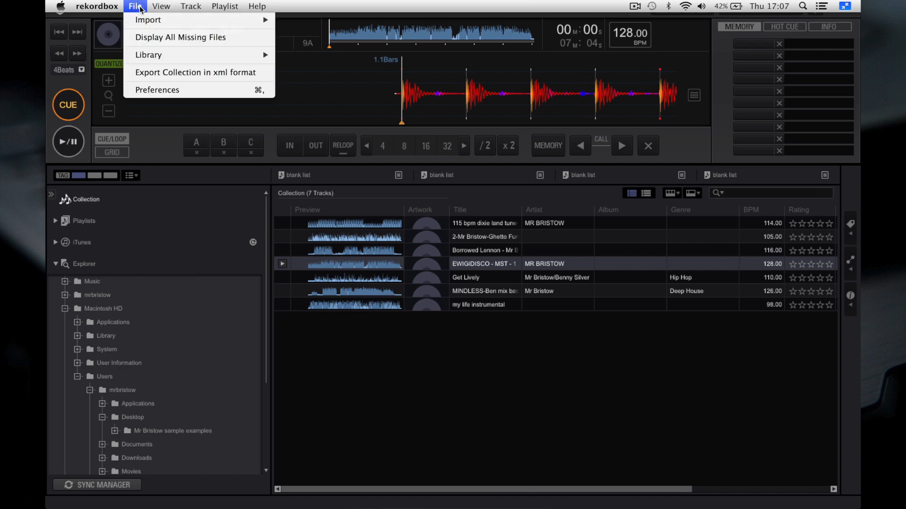
click(157, 90)
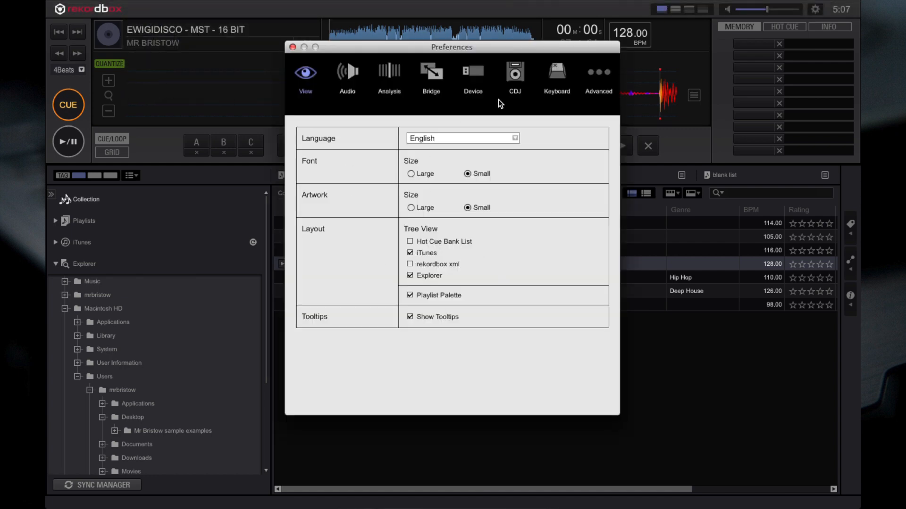
click(390, 79)
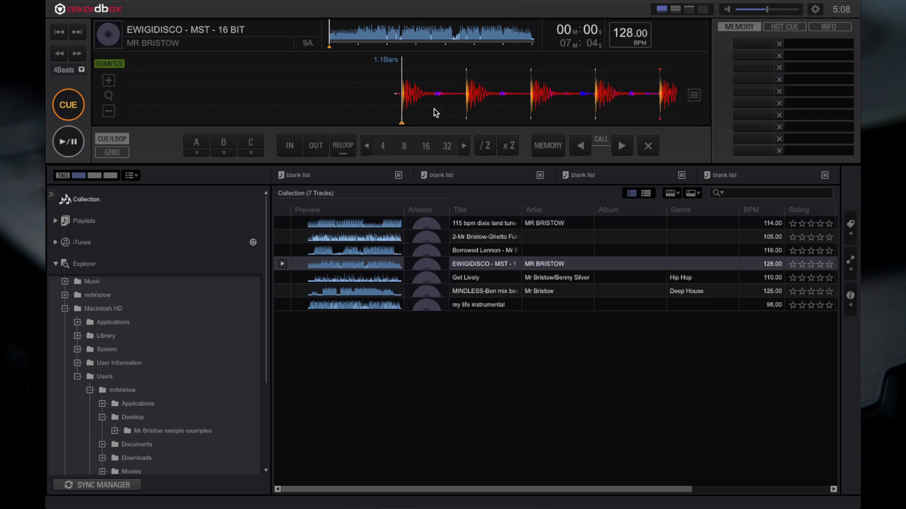
- Switch the player to grid editing, enable the metronome, and play the opening bars against it before pausing
click(112, 152)
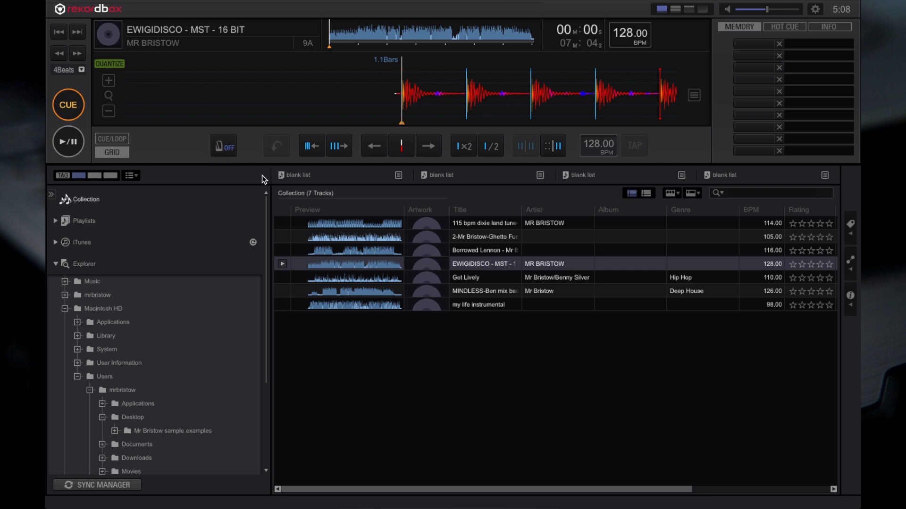
click(226, 149)
click(67, 141)
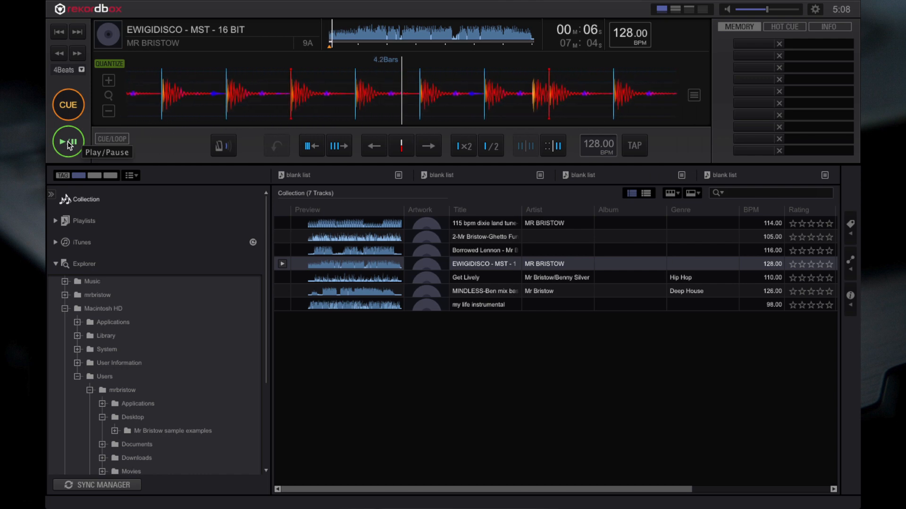
click(67, 142)
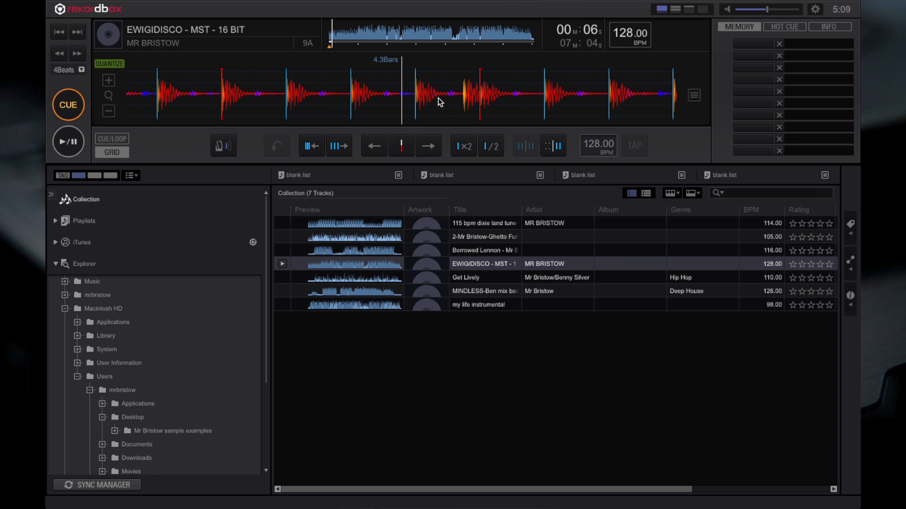
- Move playback back to just before the track's first beat and magnify the waveform there
drag(586, 129, 696, 93)
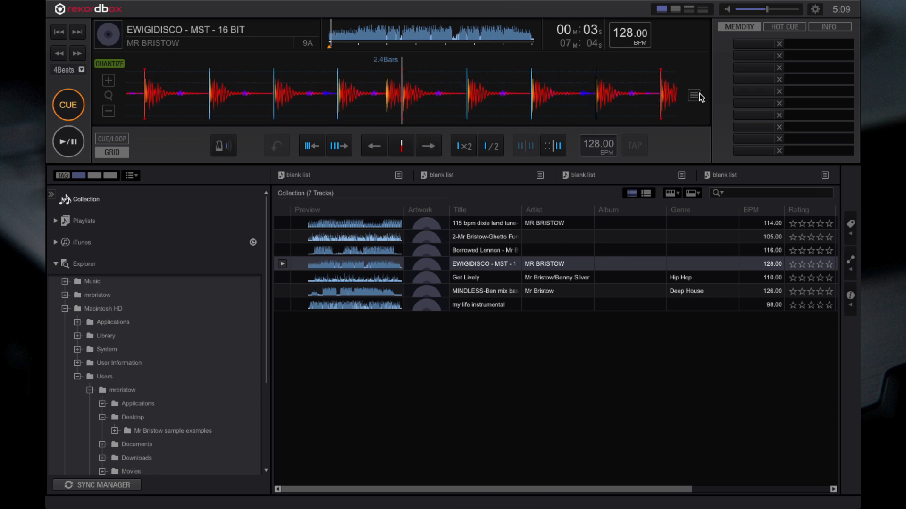
drag(299, 111, 671, 136)
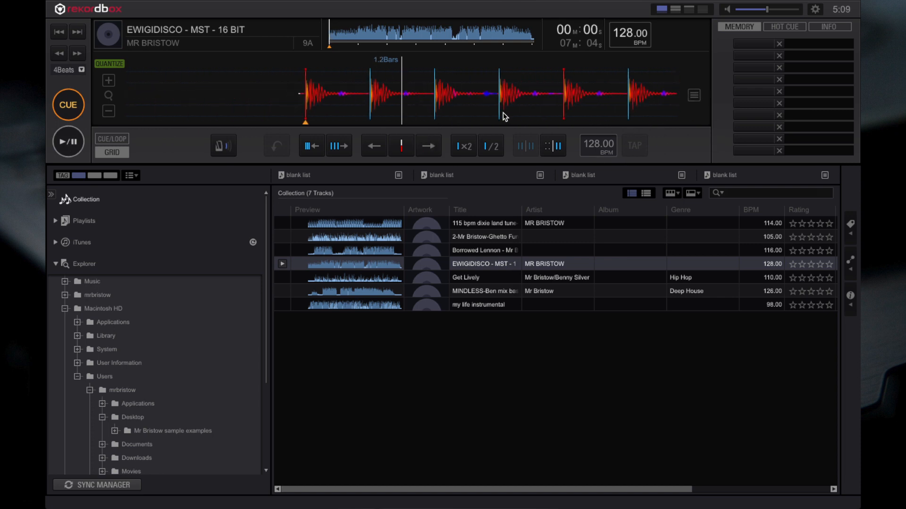
drag(503, 112, 573, 108)
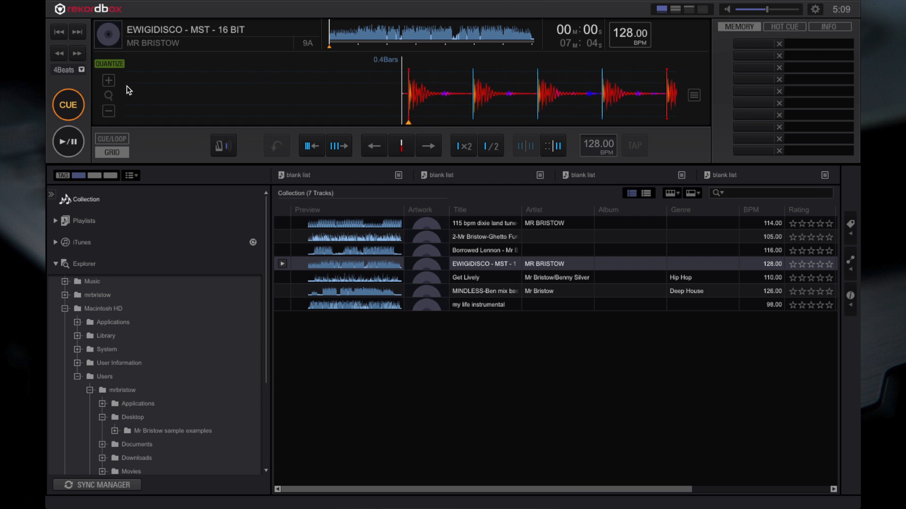
click(111, 84)
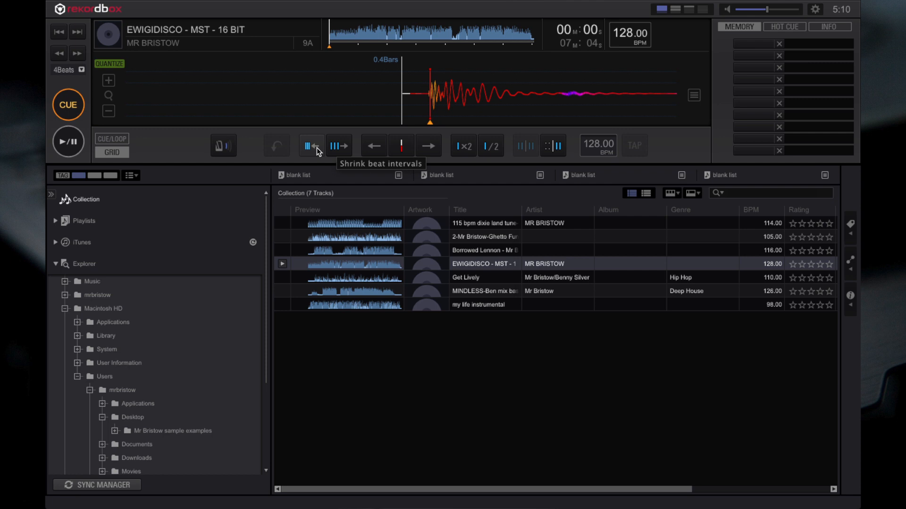
- Shift the whole beat grid earlier in small increments so its first line sits ahead of the first kick
click(375, 145)
click(374, 145)
click(374, 146)
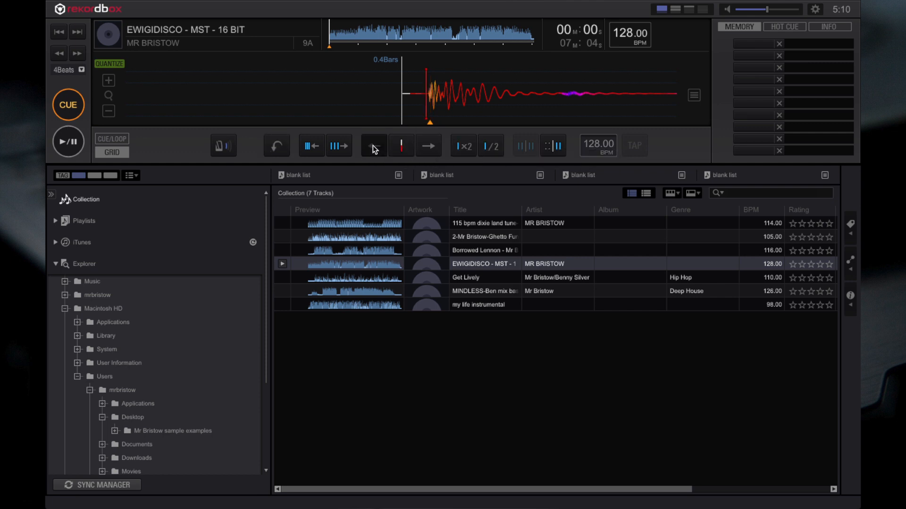
click(372, 145)
click(373, 145)
click(372, 145)
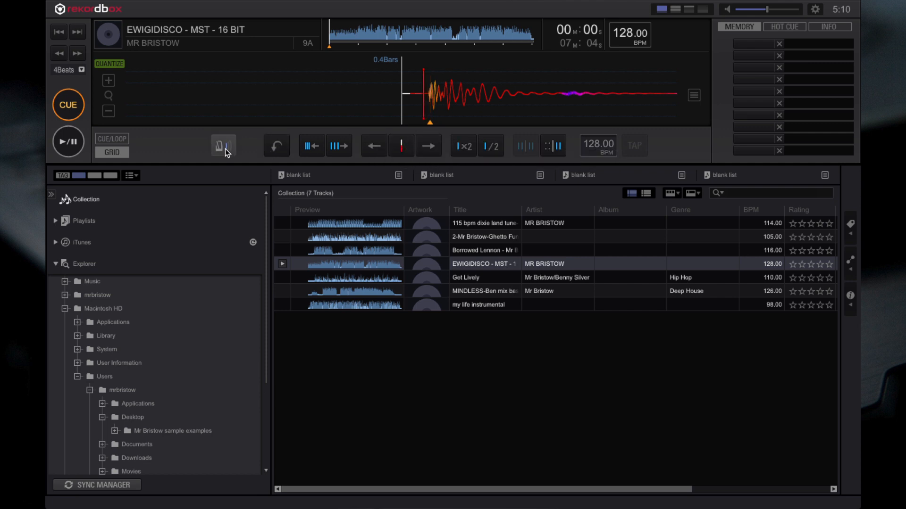
click(107, 115)
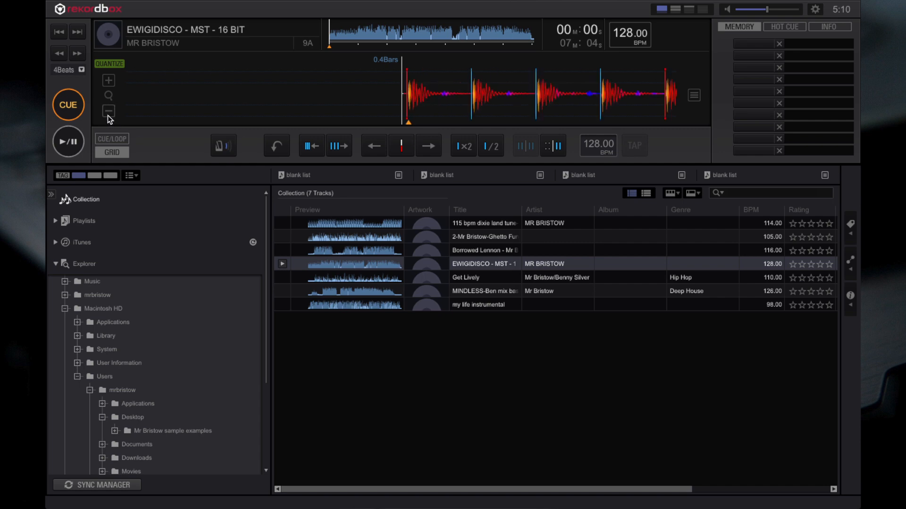
click(109, 82)
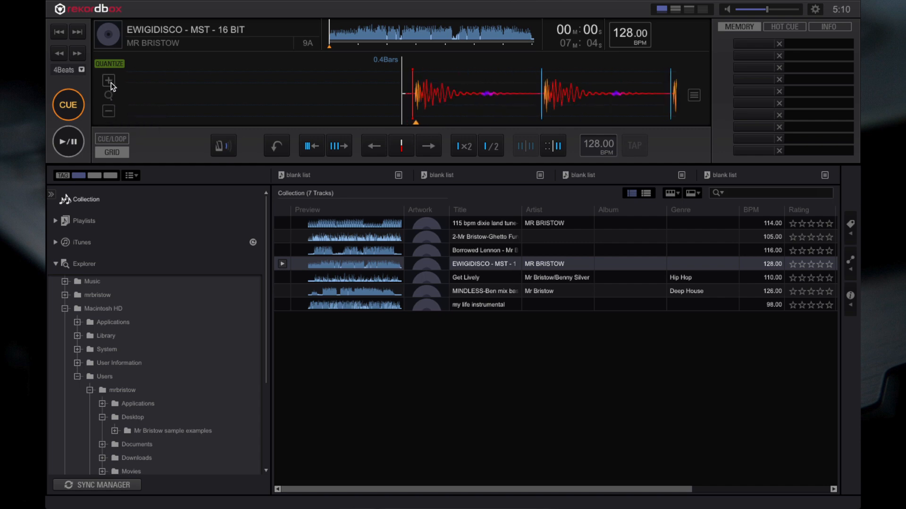
click(369, 148)
click(370, 149)
click(370, 150)
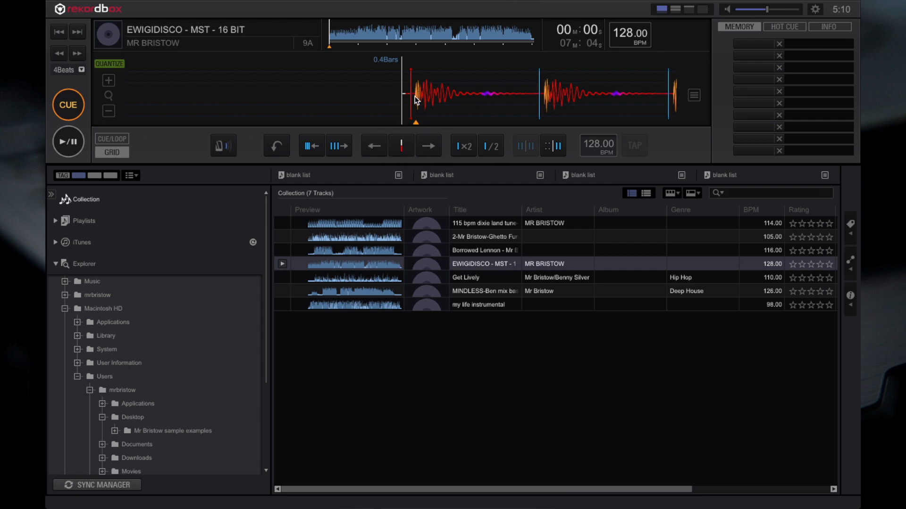
- Shift the beat grid later in small increments until its first line lines up with the first kick
click(435, 150)
click(435, 151)
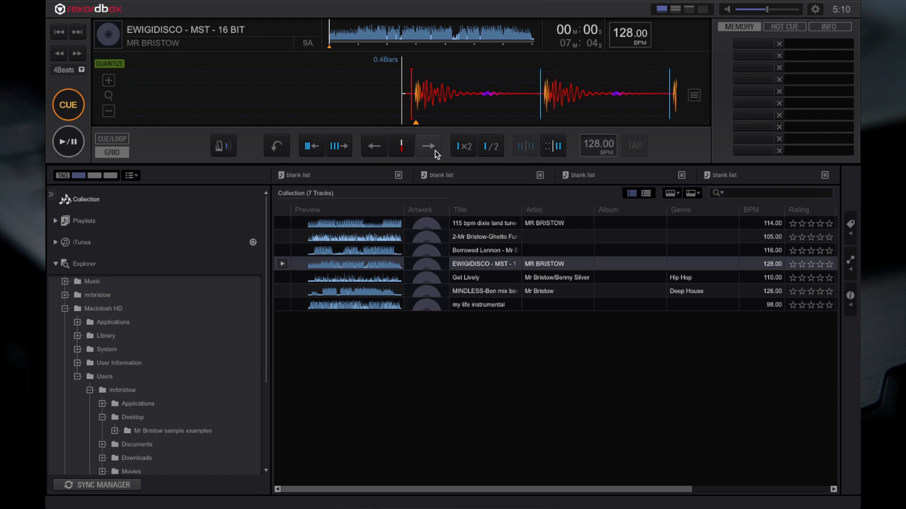
click(435, 151)
click(435, 151)
click(429, 151)
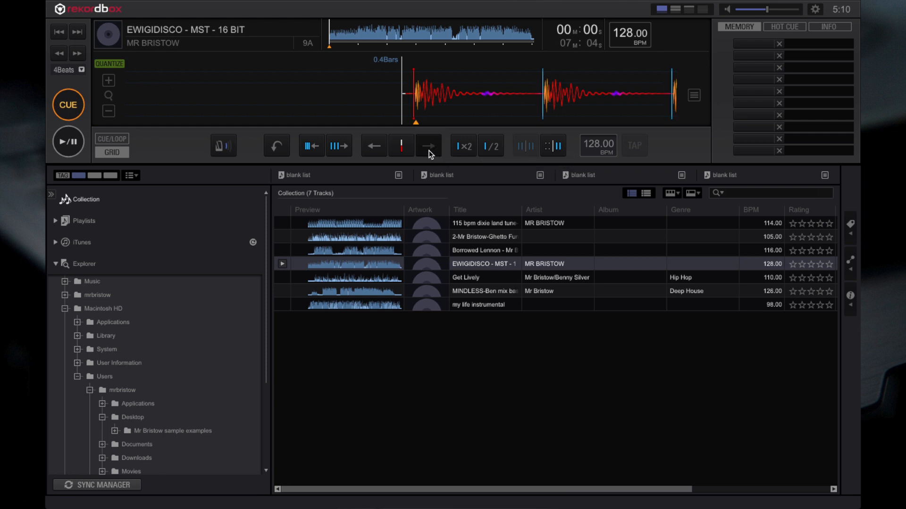
click(429, 151)
click(429, 151)
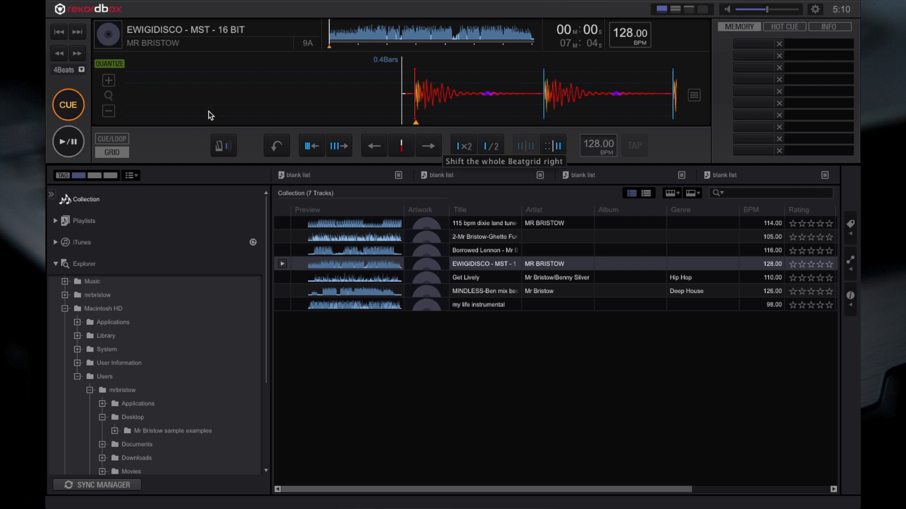
- Play the track from its start and from about 3:28 to check the beat grid, and inspect it at about 5:48
click(73, 143)
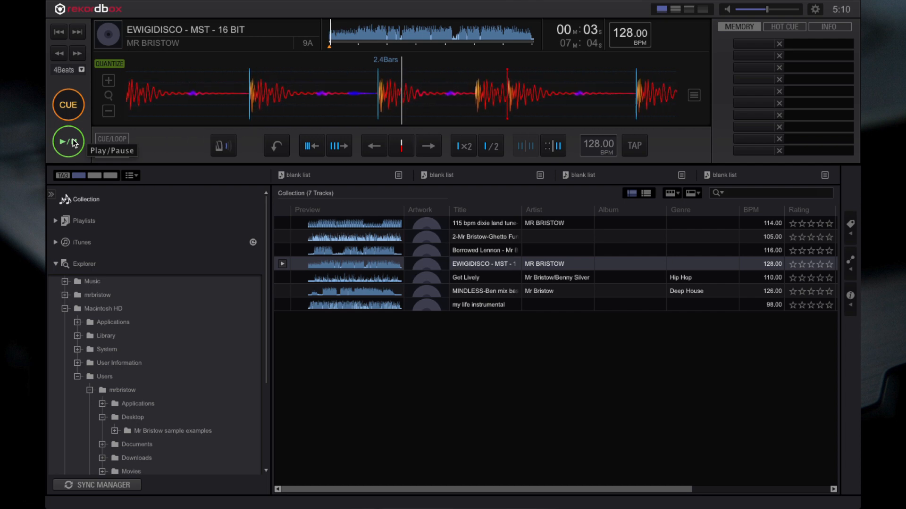
click(70, 107)
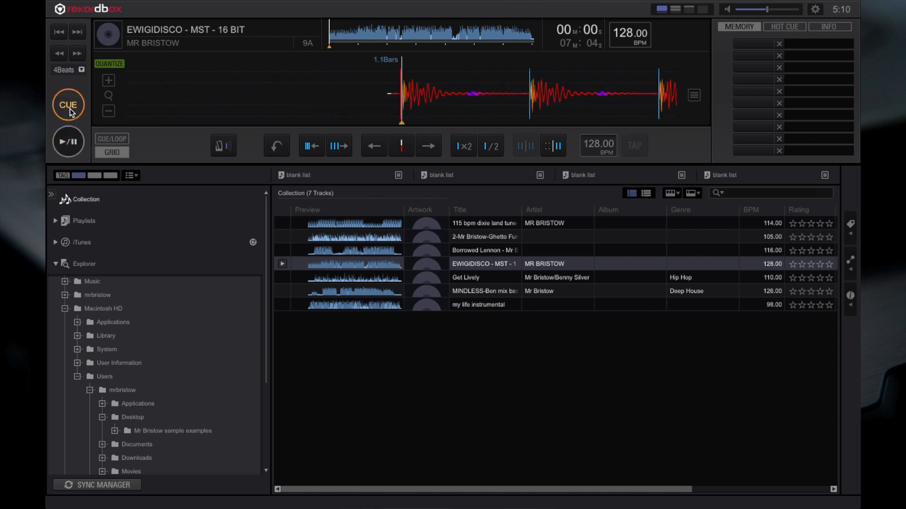
click(429, 26)
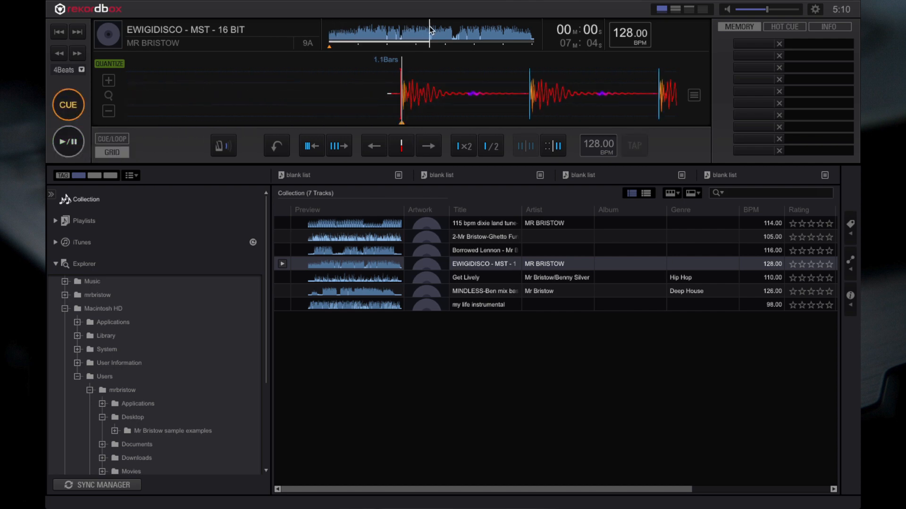
click(71, 142)
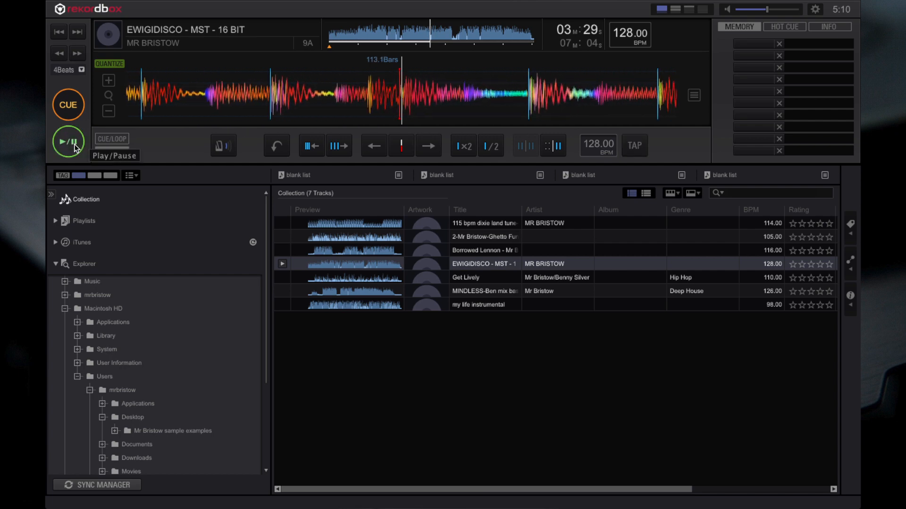
click(74, 147)
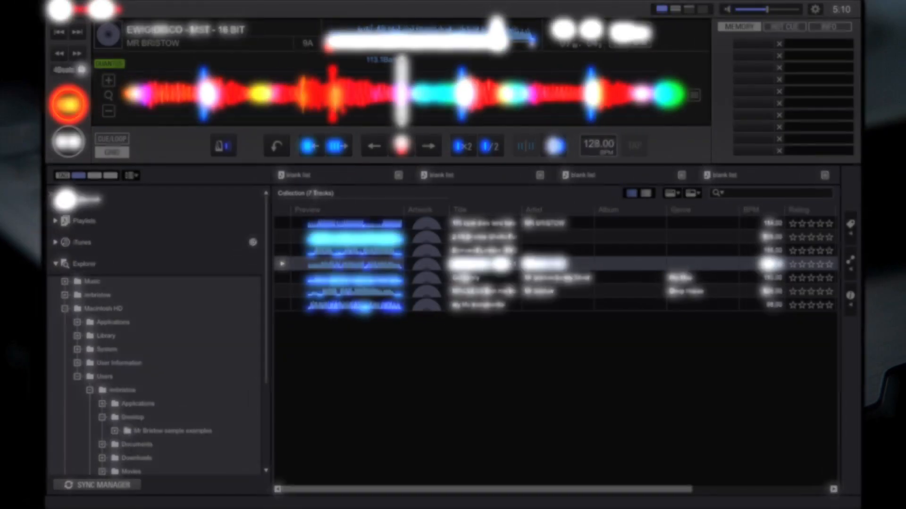
click(109, 111)
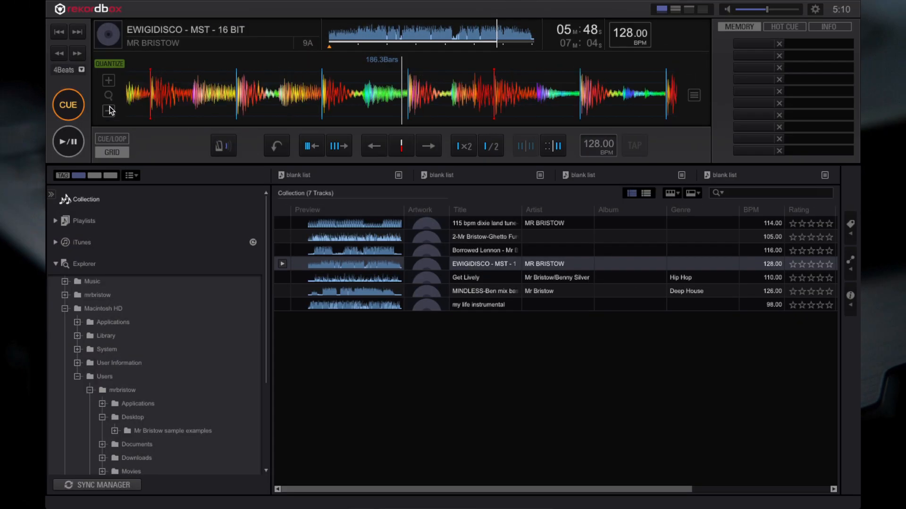
click(109, 111)
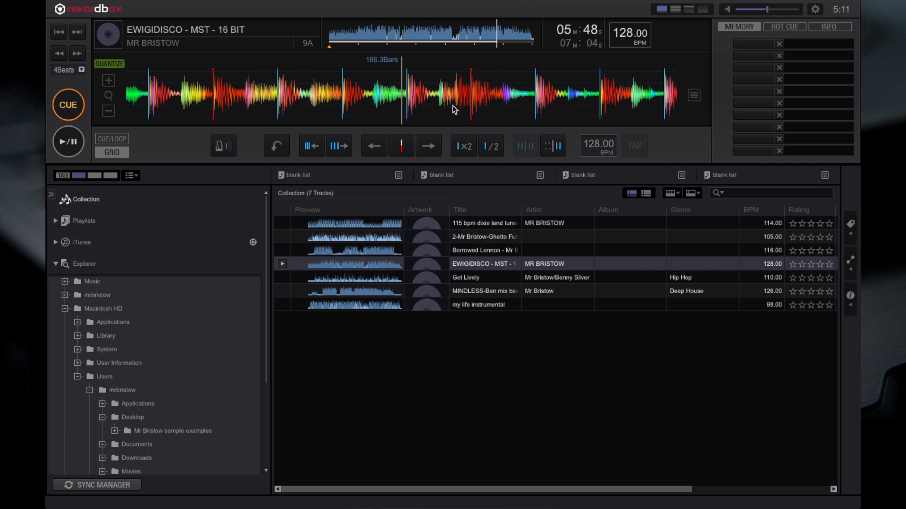
- Line the playhead up with a beat at about 3:45 in EWIGIDISCO and limit grid adjustments to the section after it
drag(456, 101, 451, 101)
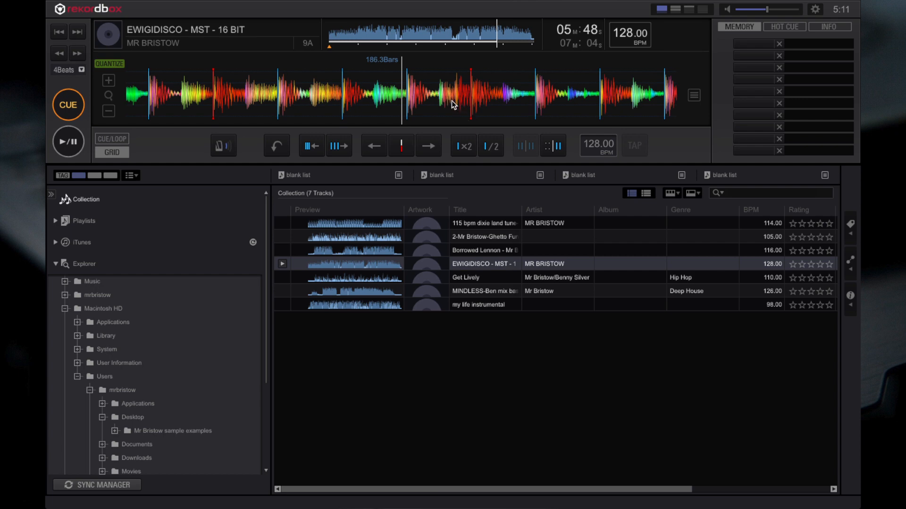
click(437, 29)
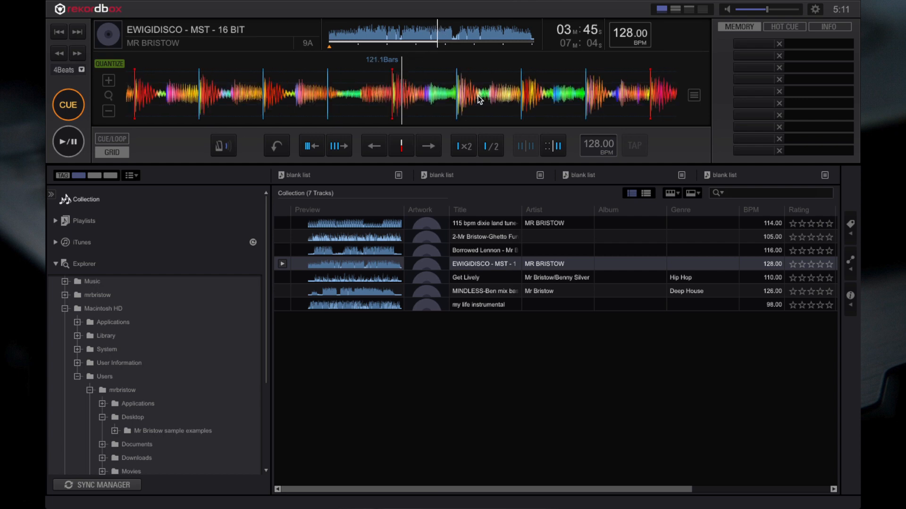
drag(488, 111, 461, 109)
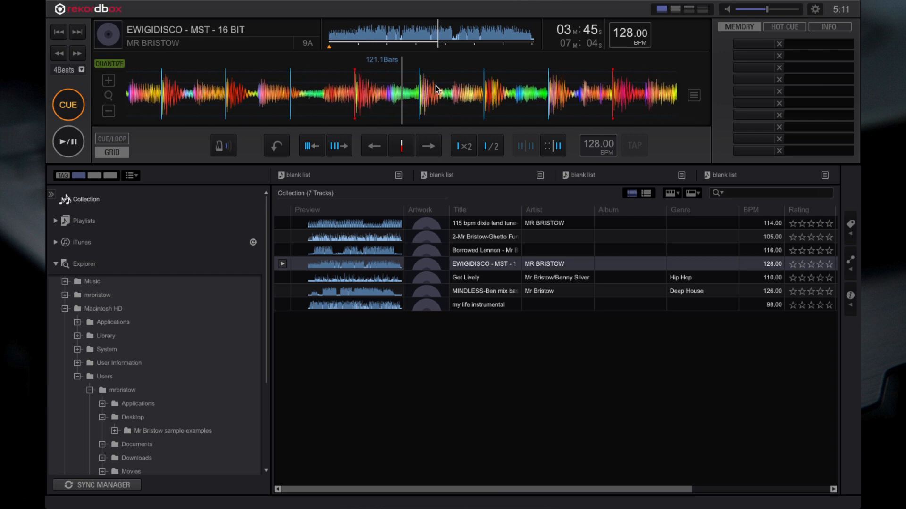
drag(435, 86, 416, 84)
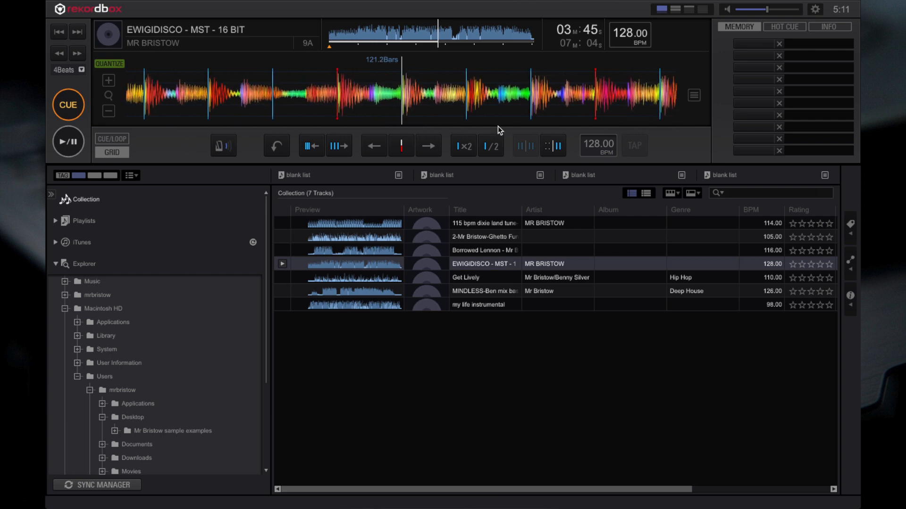
click(550, 147)
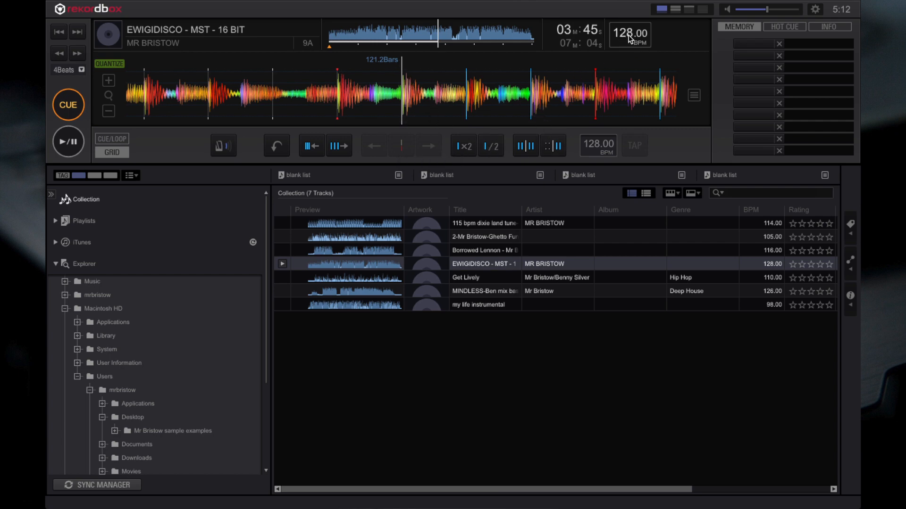
- Double the grid tempo after the playhead to 256 BPM and halve it to 128 BPM, undoing and repeating the halving
click(469, 148)
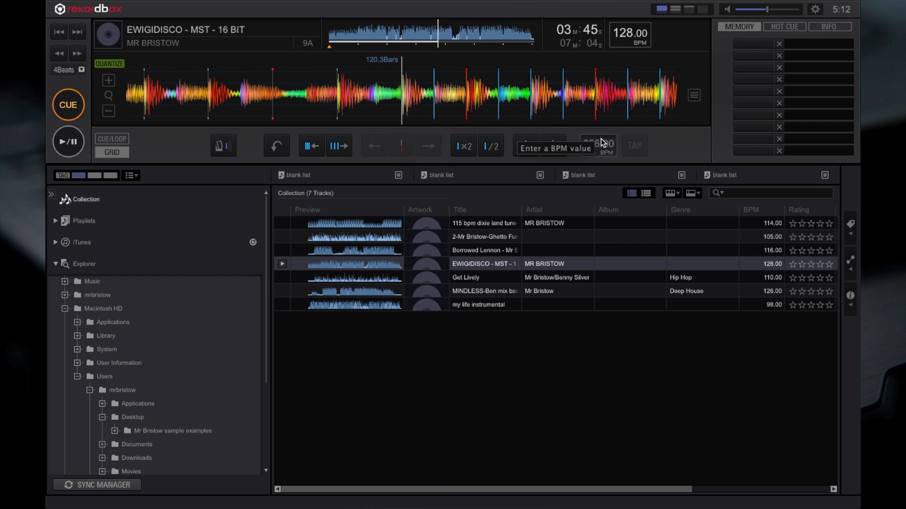
click(494, 149)
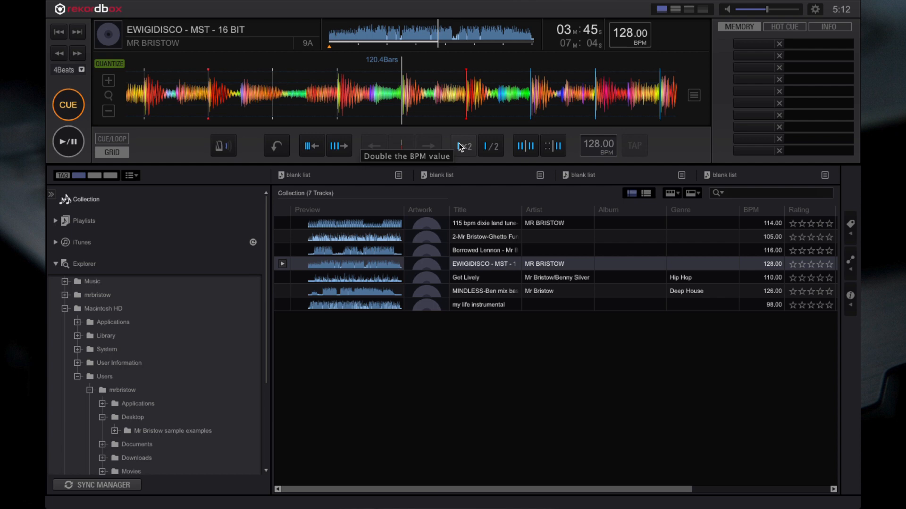
click(271, 148)
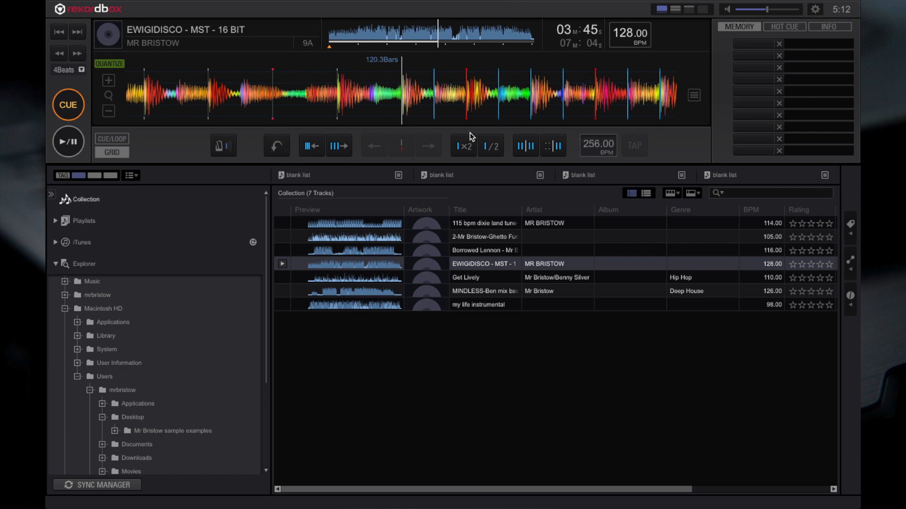
click(489, 149)
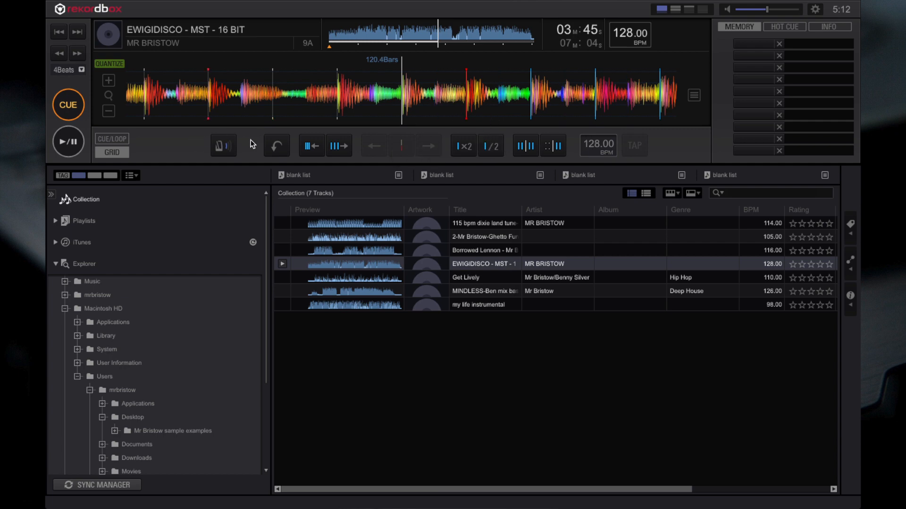
- Load Get Lively into the player, play it with the metronome, and inspect its beat grid against the waveform around 0:32
click(475, 278)
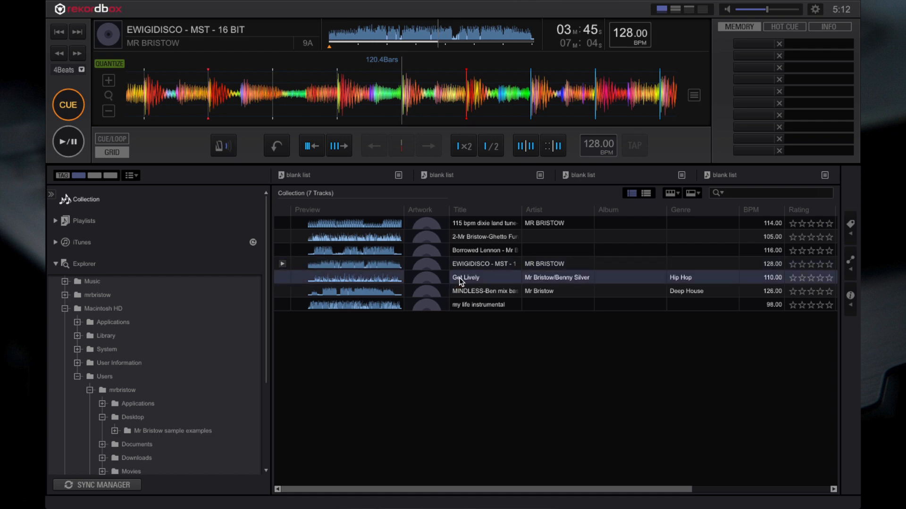
drag(461, 282, 397, 88)
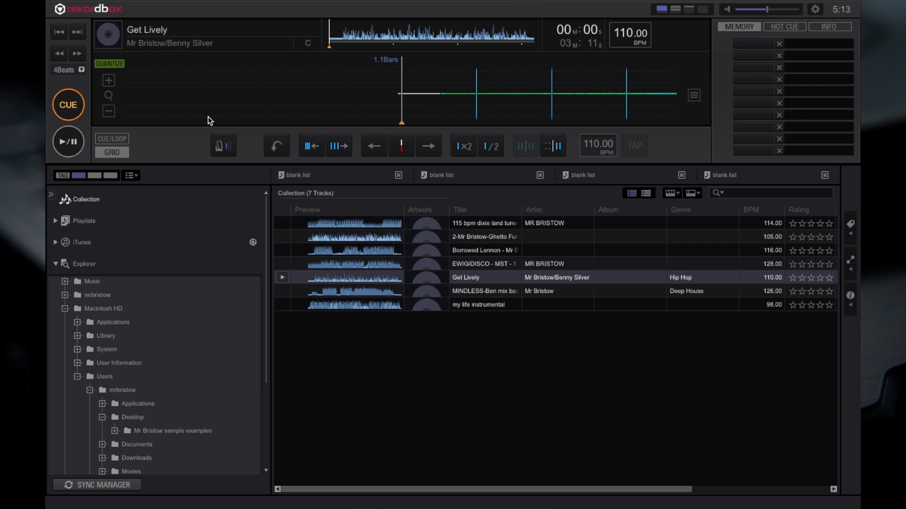
click(71, 145)
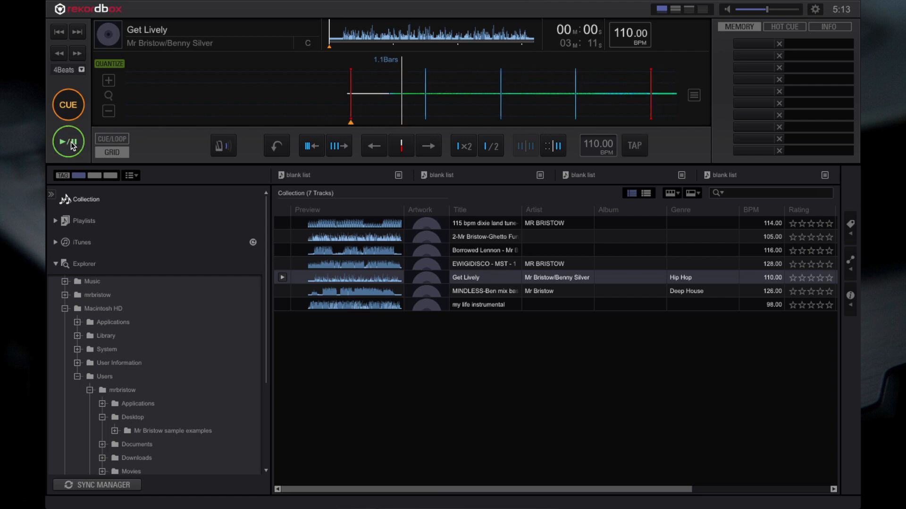
click(103, 150)
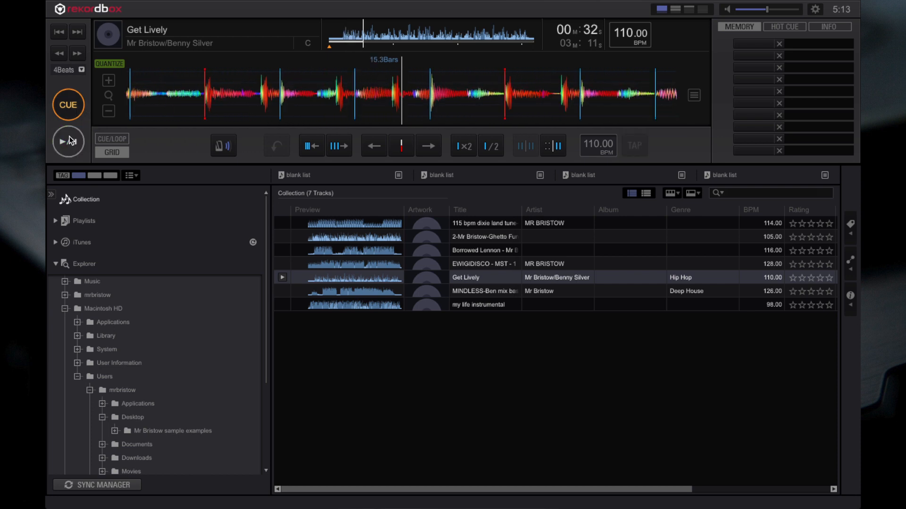
key(space)
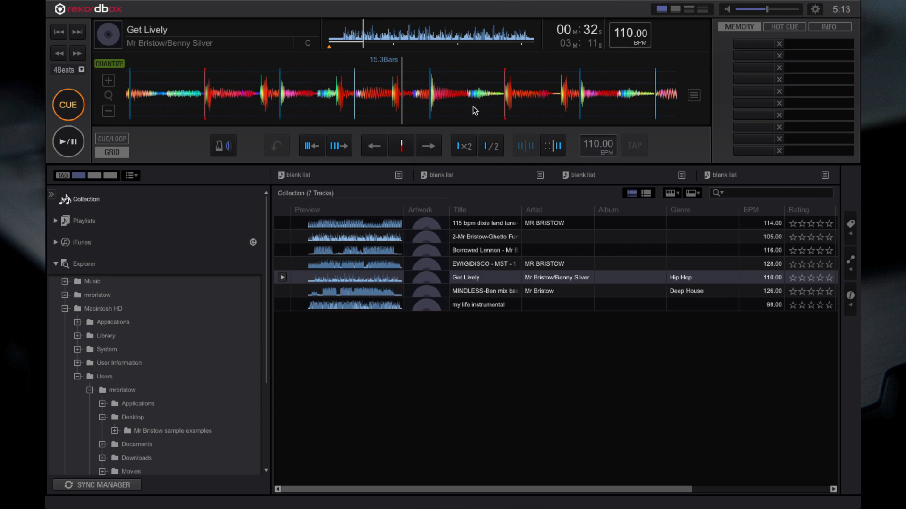
drag(472, 106, 376, 98)
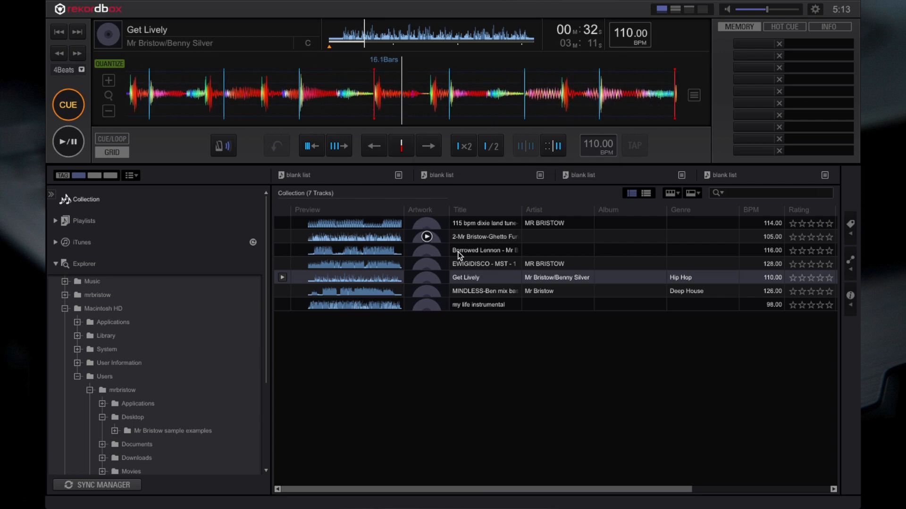
- Load MINDLESS-Ben mix bass -2db and mark the beat at about 0:59 as the first beat of the bar
drag(454, 291, 409, 93)
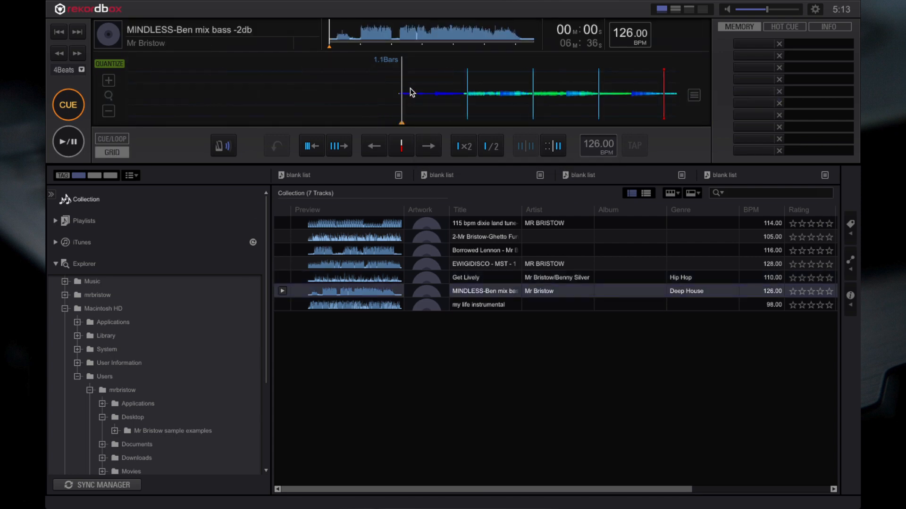
click(359, 36)
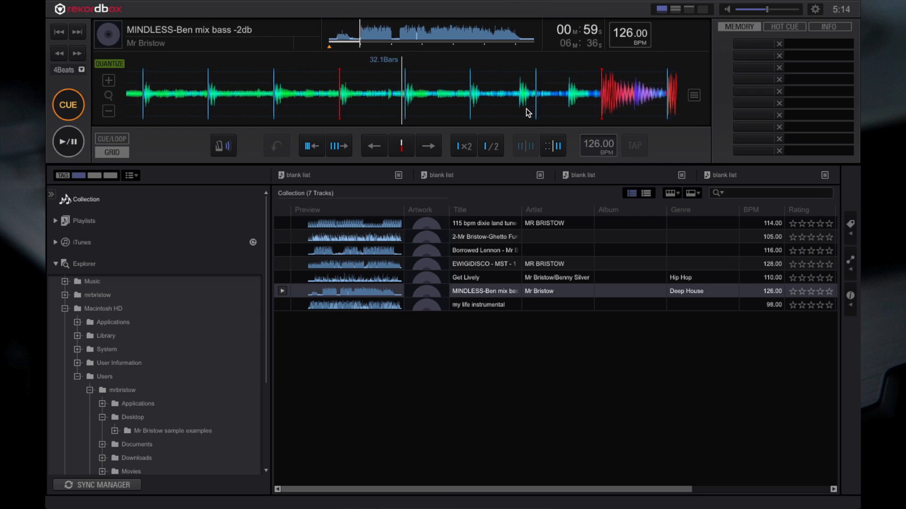
click(404, 150)
drag(415, 100, 405, 104)
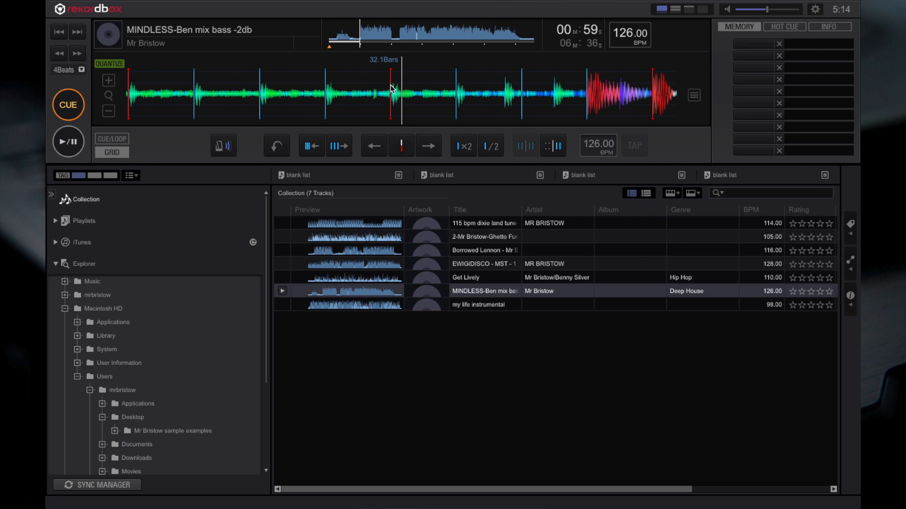
drag(391, 89, 414, 99)
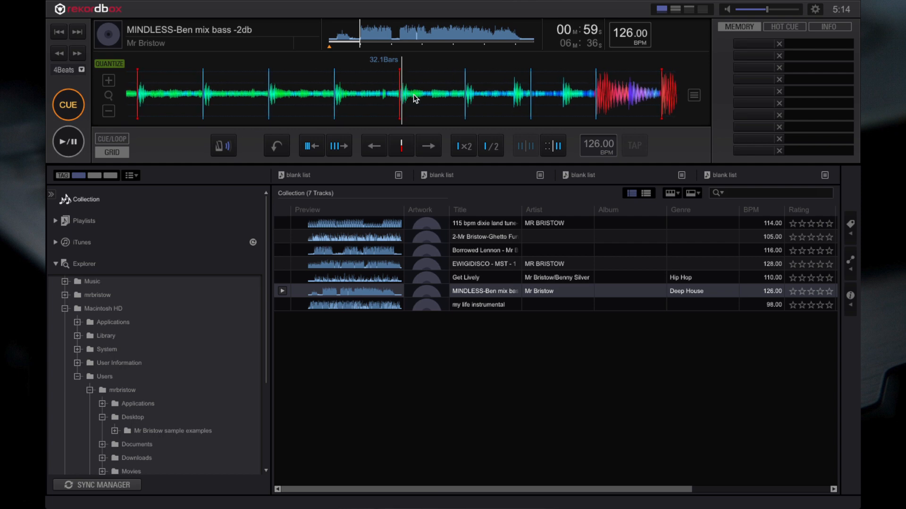
- Align the playhead with the drop at about 1:00 and mark that beat as the first beat of the bar
drag(534, 94, 354, 98)
drag(455, 84, 436, 85)
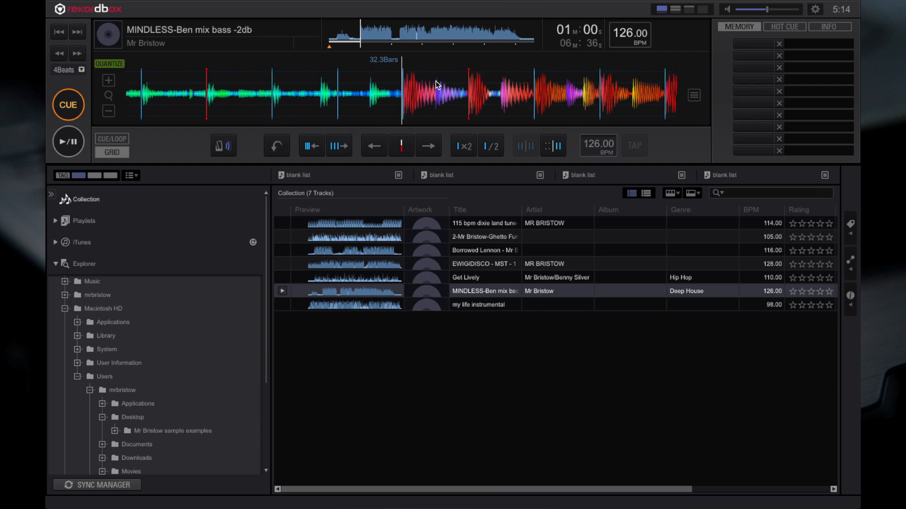
click(405, 144)
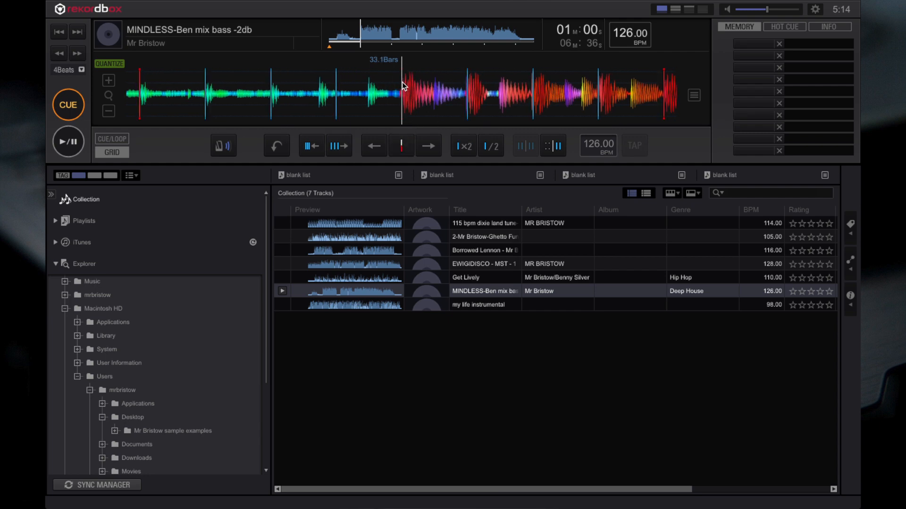
- Play the track from just before the drop to about 1:04 and check the bar markers against the beats
drag(402, 81, 409, 83)
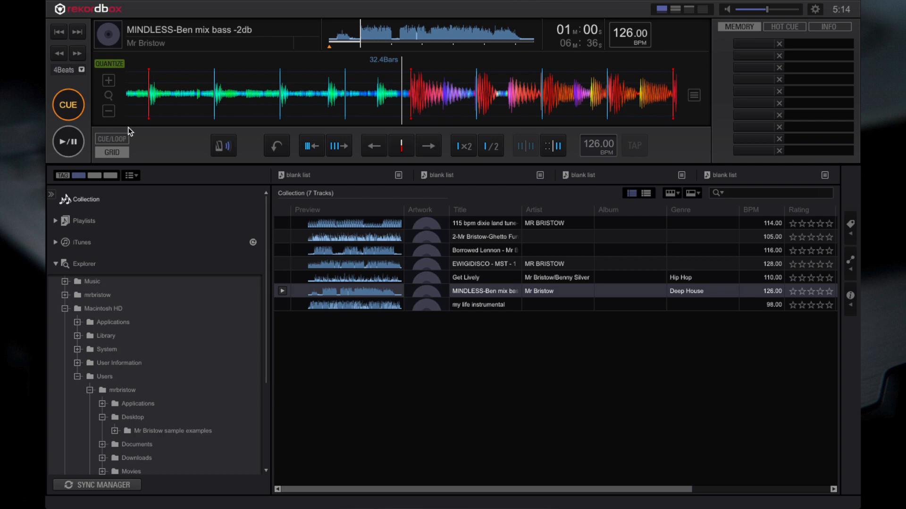
click(79, 140)
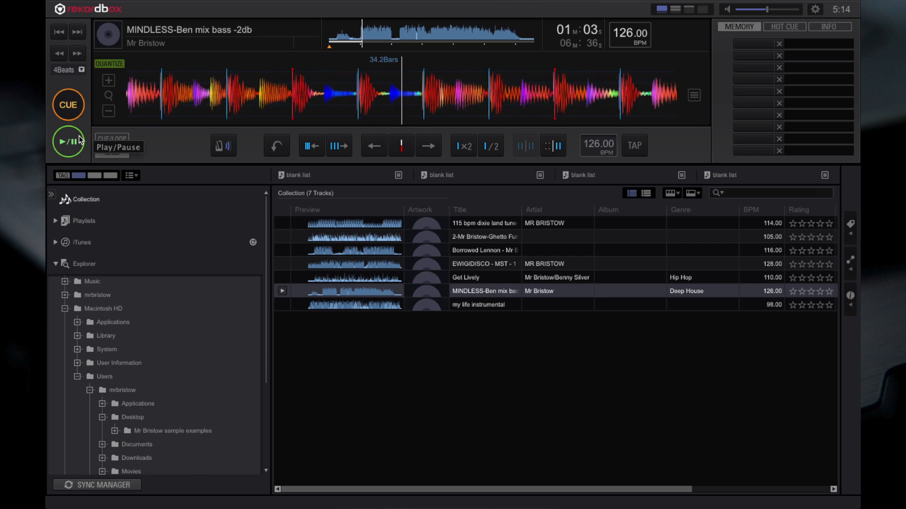
click(79, 139)
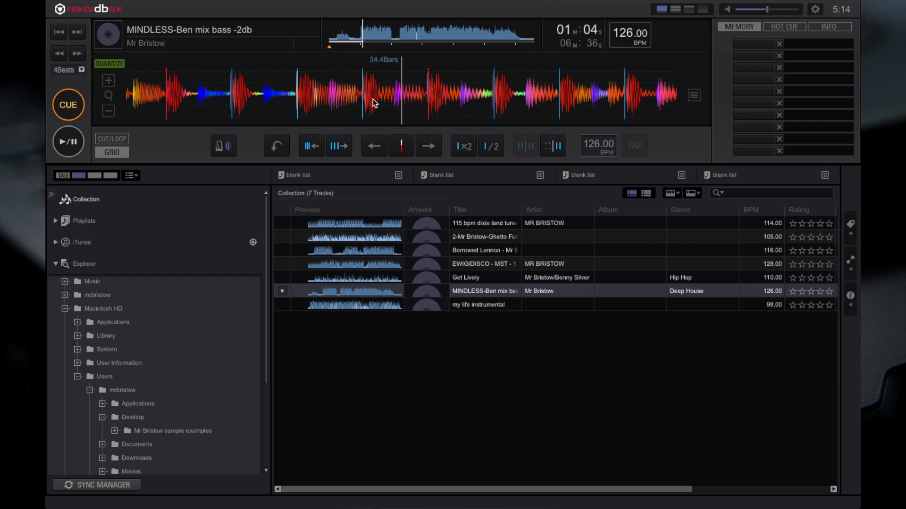
drag(373, 98, 405, 92)
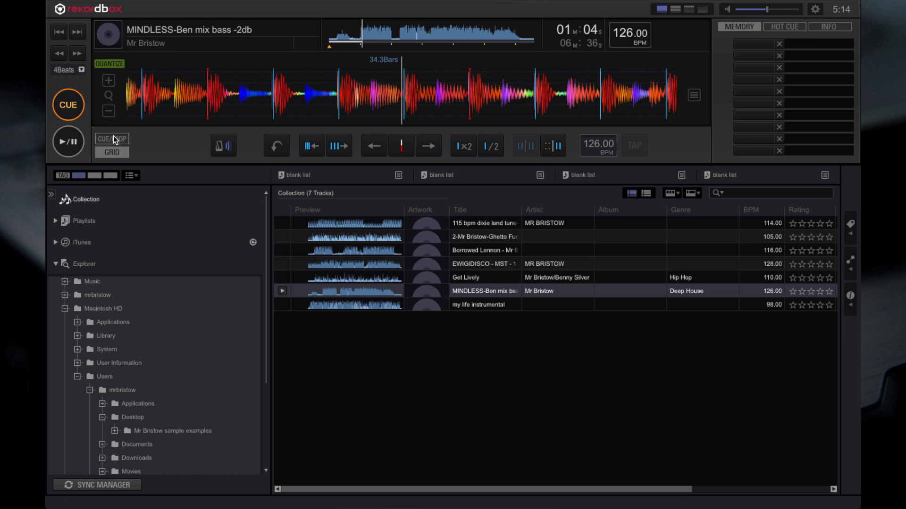
- Switch from grid editing to cue and loop editing, and set and audition a cue point at the drop near 1:00
click(113, 138)
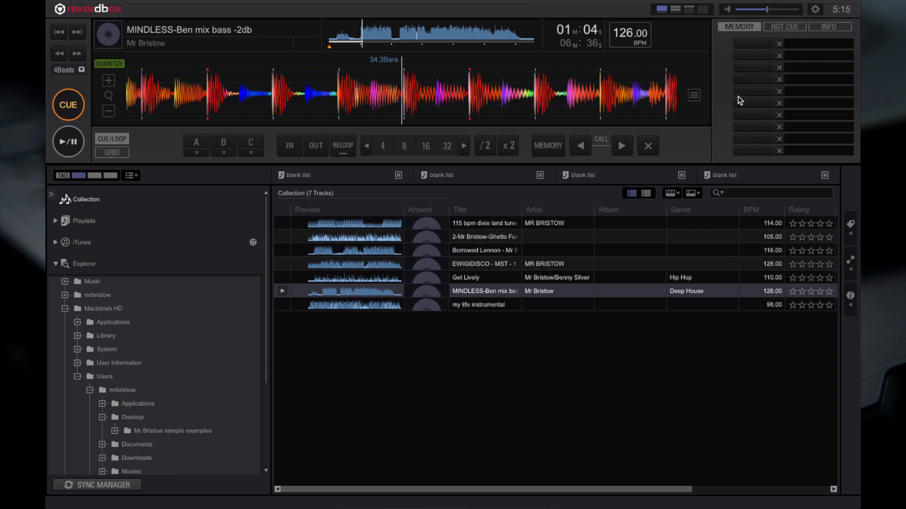
drag(372, 38, 358, 36)
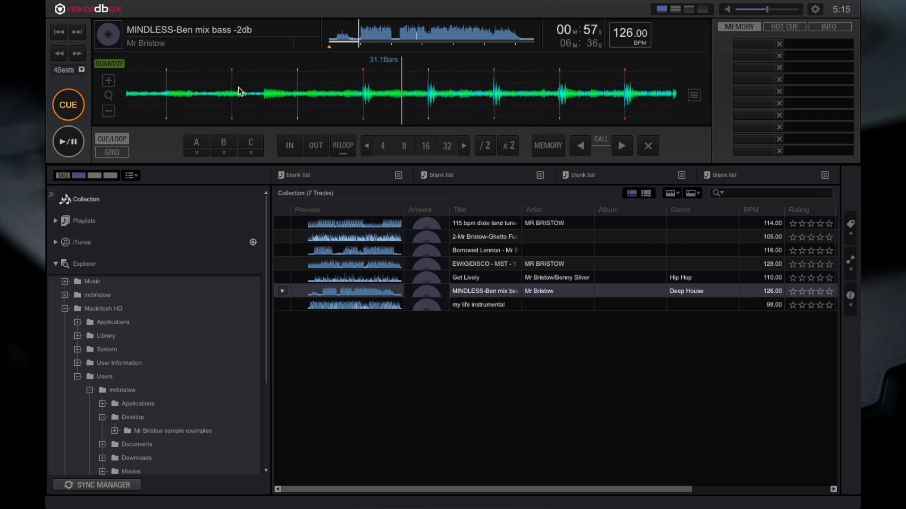
click(68, 142)
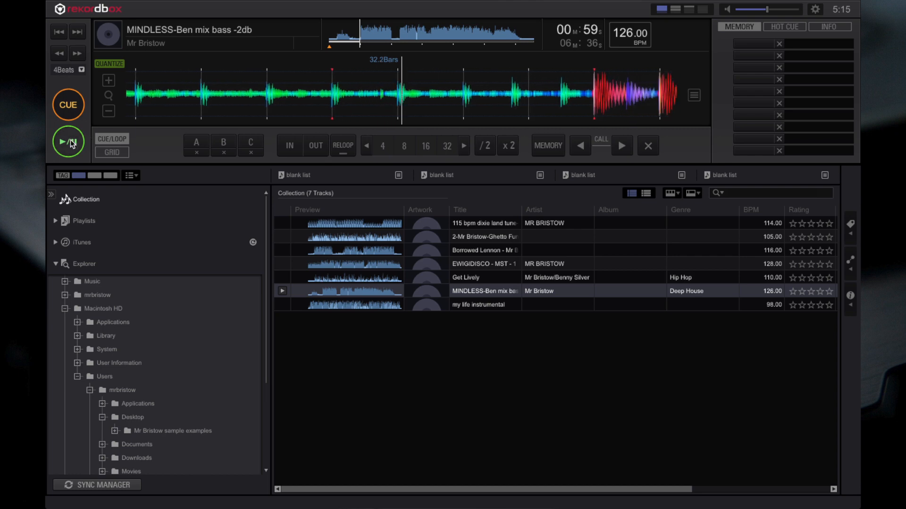
click(70, 140)
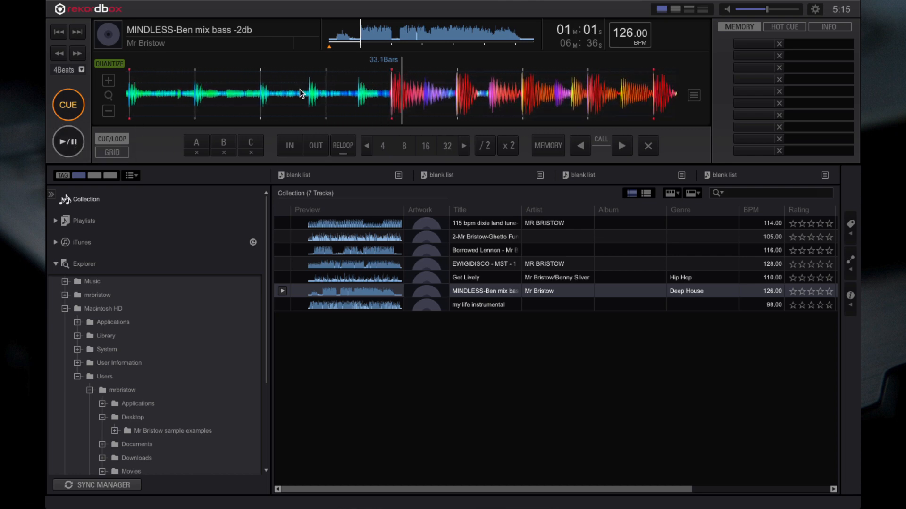
drag(311, 93, 313, 93)
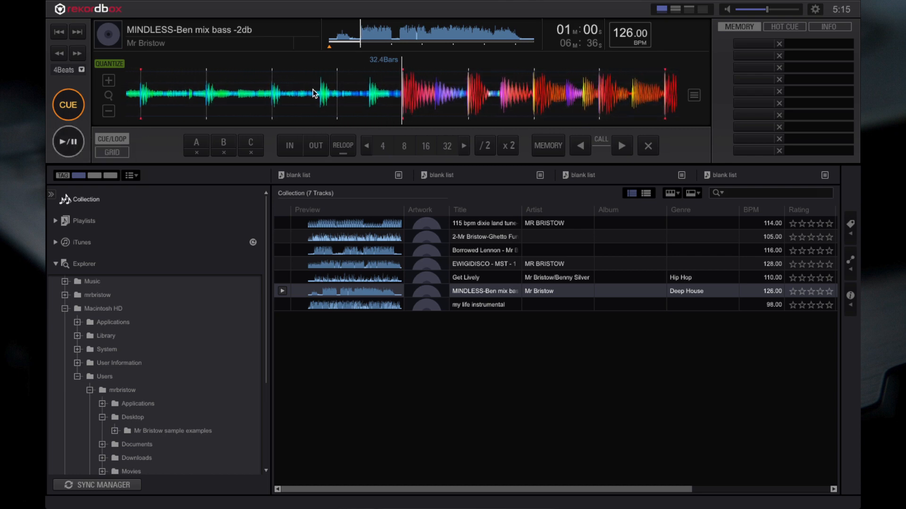
click(72, 107)
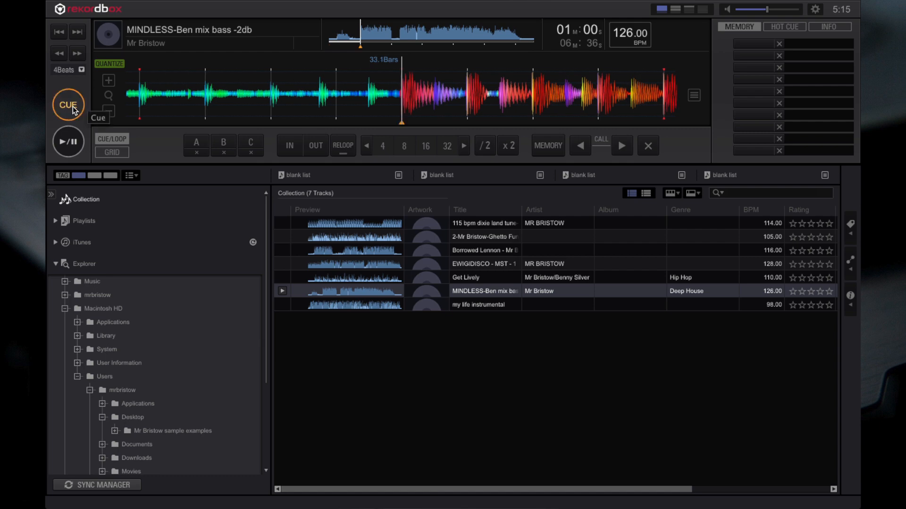
click(72, 108)
click(72, 105)
- Store the cue point at the drop as a memory point and label it "the drop"
click(552, 143)
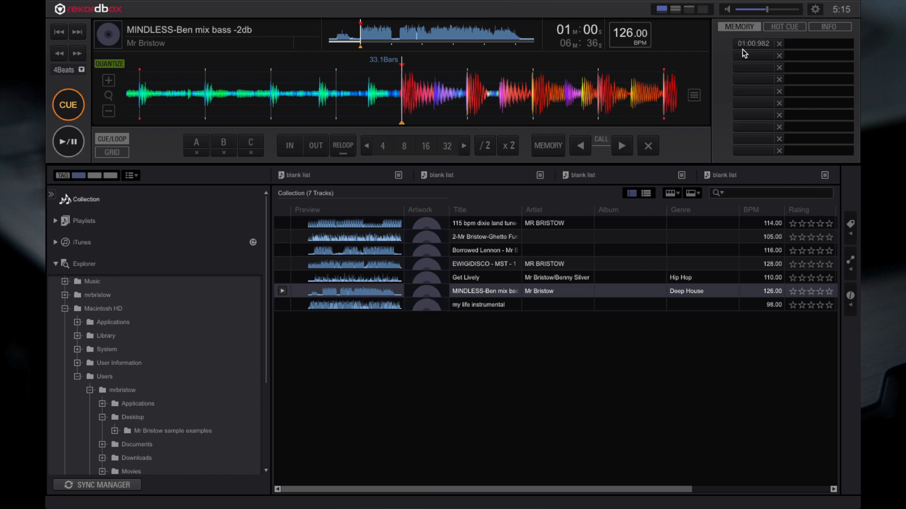
click(801, 44)
text(the drop)
- Shift the beat grid slightly earlier to meet the beat at about 3:12, and play to about 3:15 to check it
drag(425, 36, 428, 38)
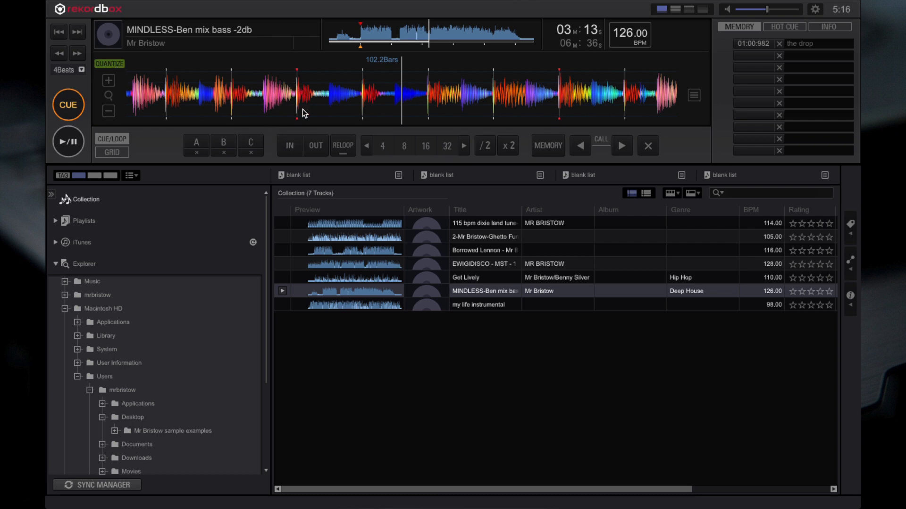
click(109, 80)
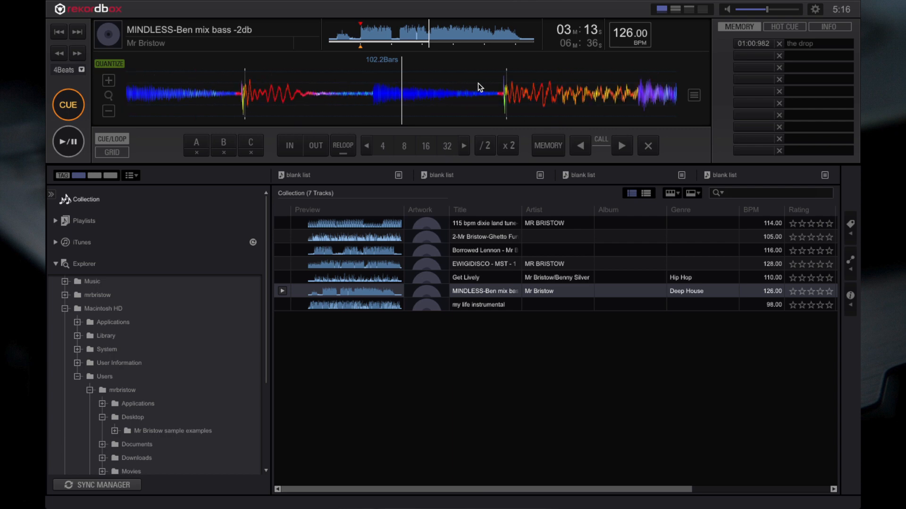
drag(477, 83, 572, 97)
drag(393, 103, 460, 105)
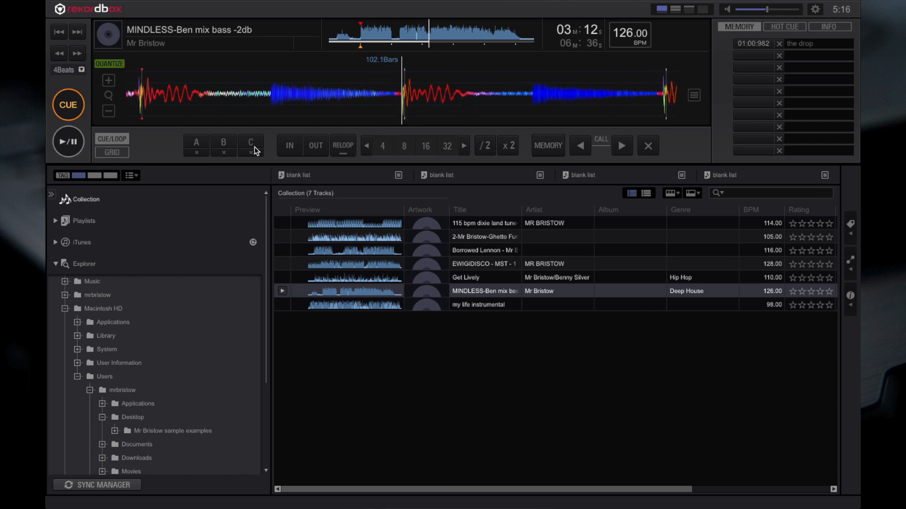
click(120, 150)
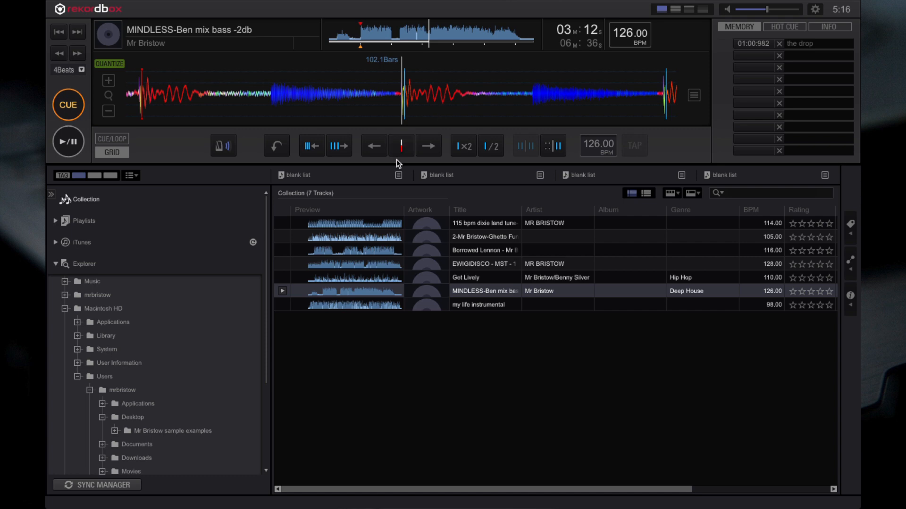
click(378, 149)
click(378, 149)
click(378, 149)
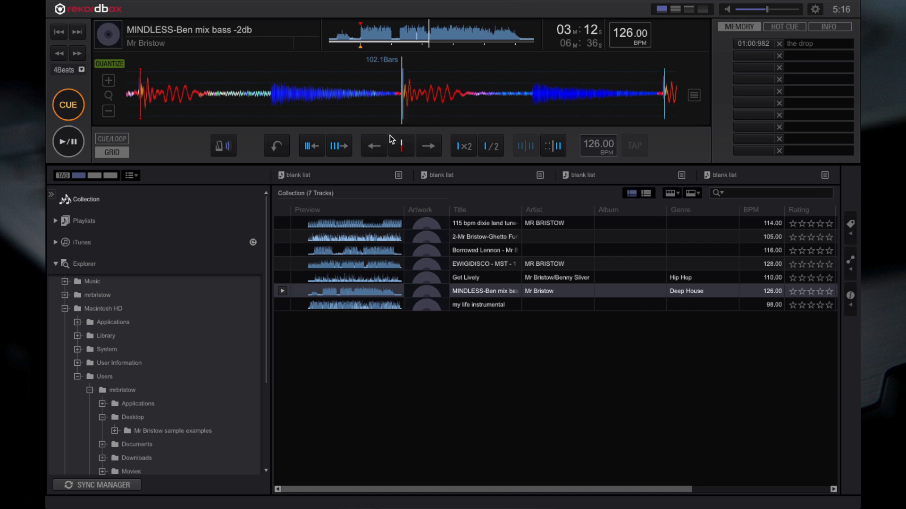
click(372, 146)
click(64, 146)
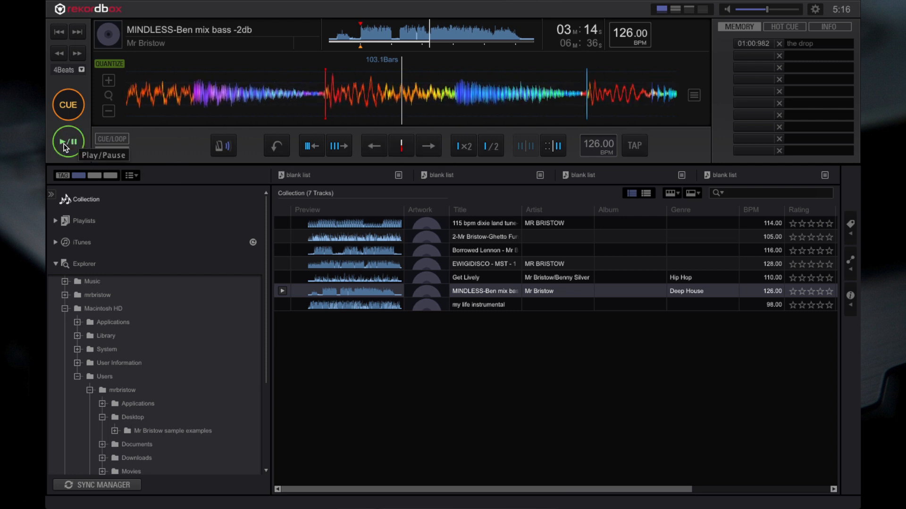
click(64, 146)
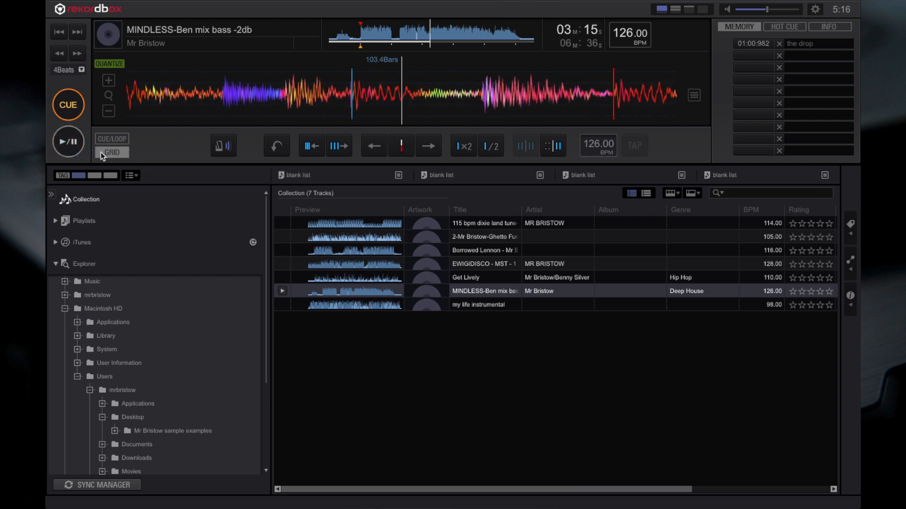
- Return to cue and loop editing, and set an 8-beat loop starting at about 3:18 during playback
click(108, 137)
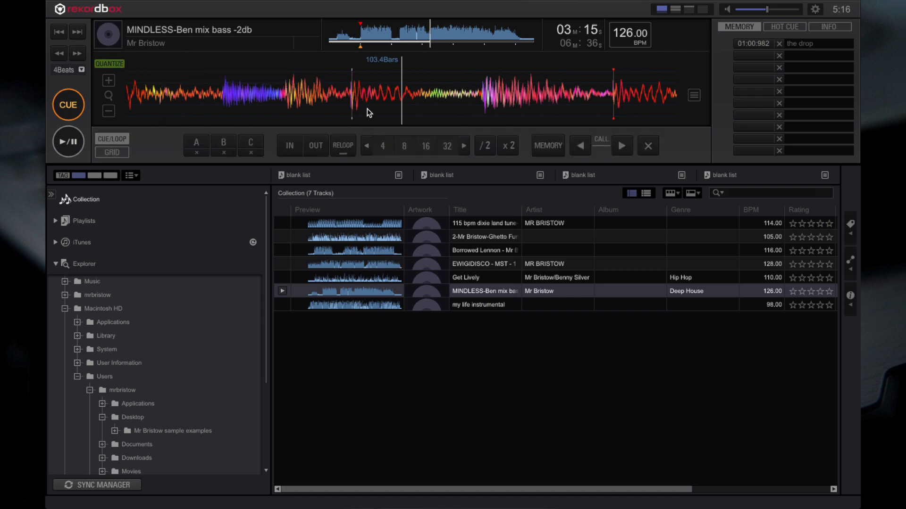
click(109, 111)
click(109, 111)
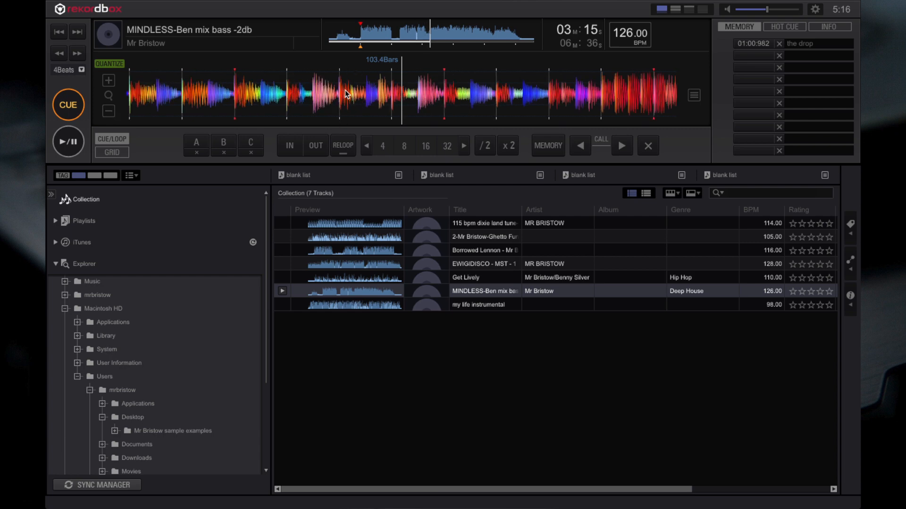
click(78, 144)
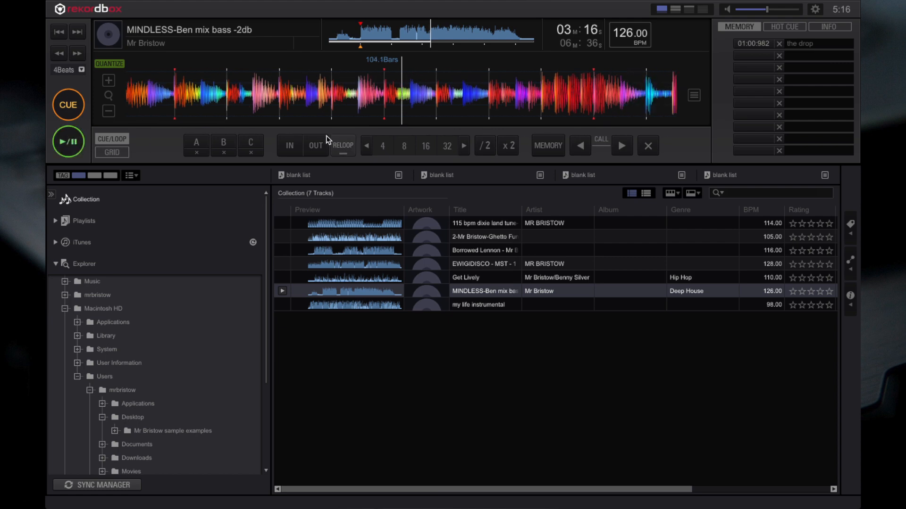
click(291, 146)
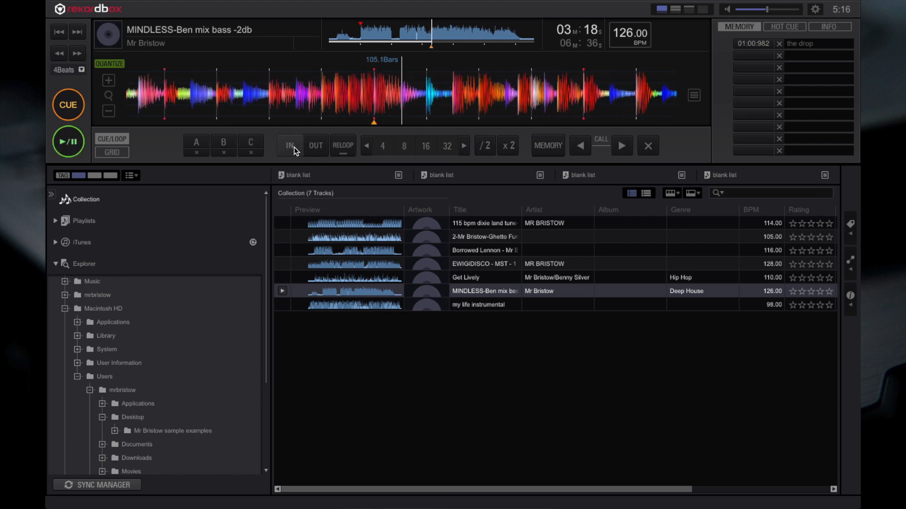
click(316, 146)
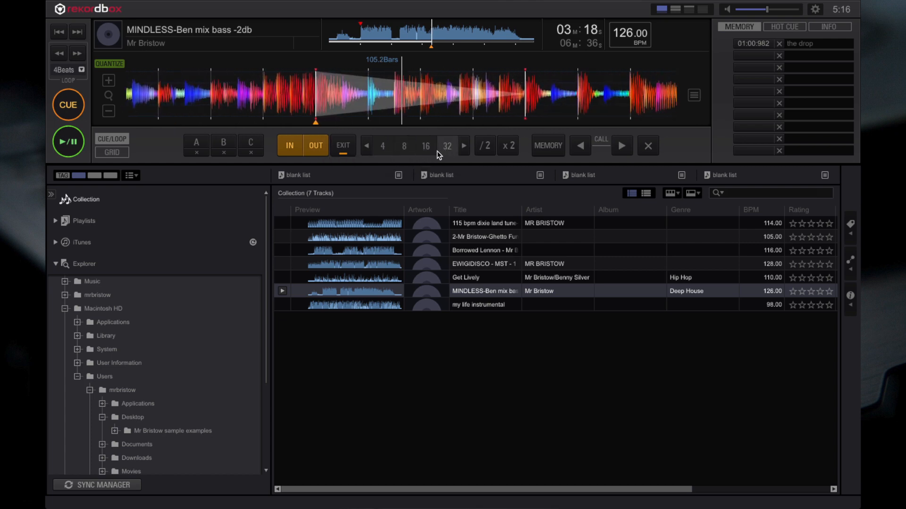
click(406, 152)
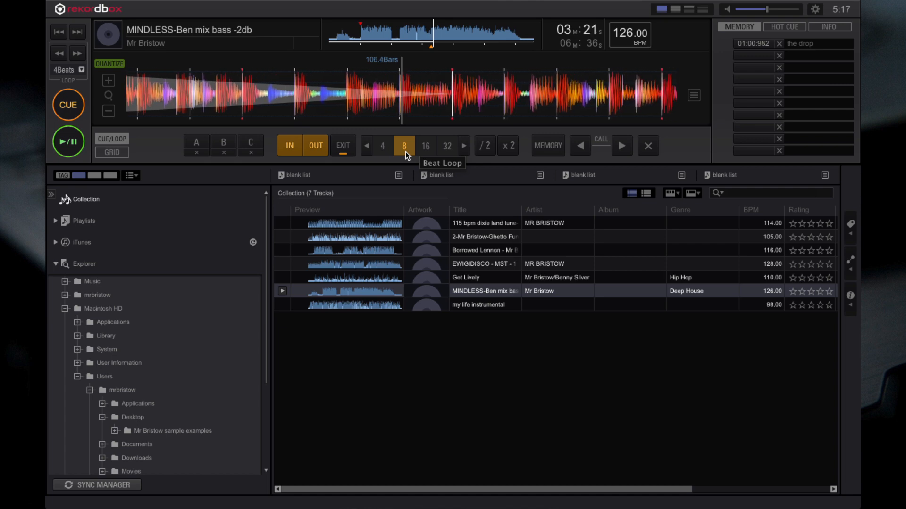
- Store the 8-beat loop at about 3:18 as a memory point and set it as an active loop
click(559, 146)
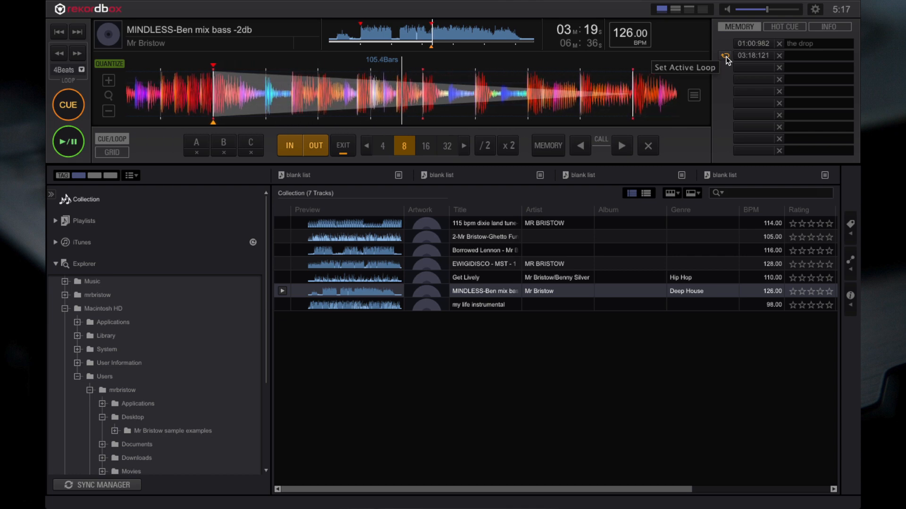
click(71, 143)
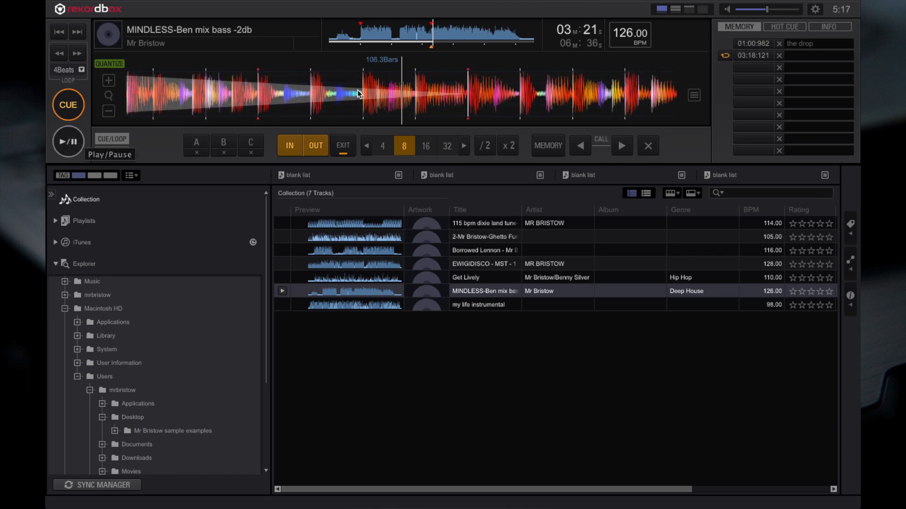
click(725, 56)
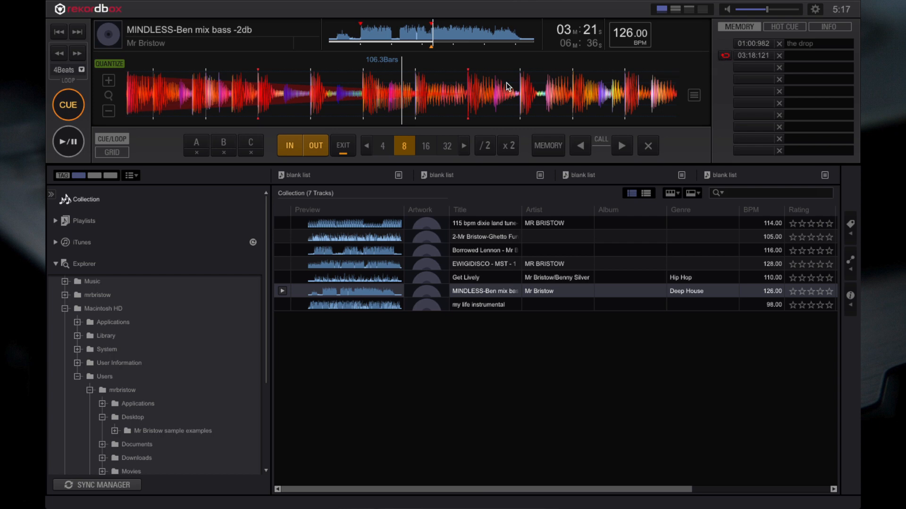
click(405, 42)
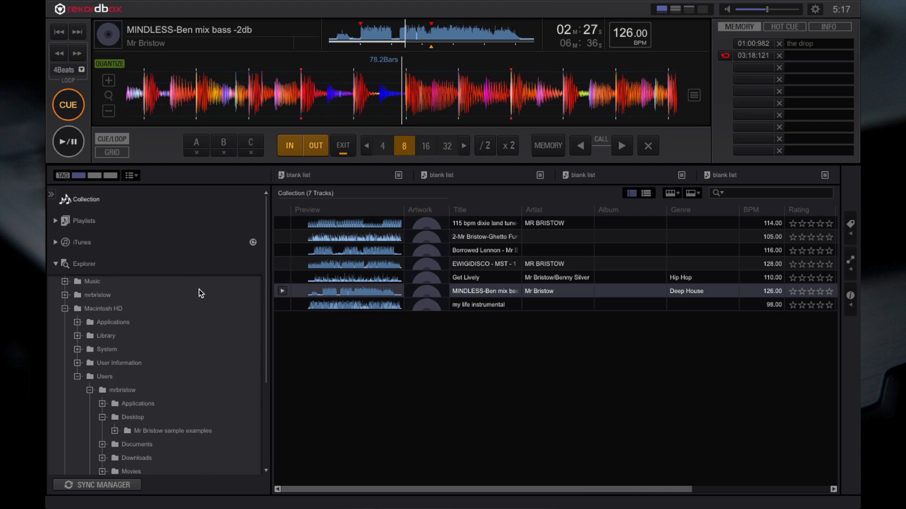
- Collapse the Explorer tree and expand Devices to show the contents of the NO NAME drive
click(55, 265)
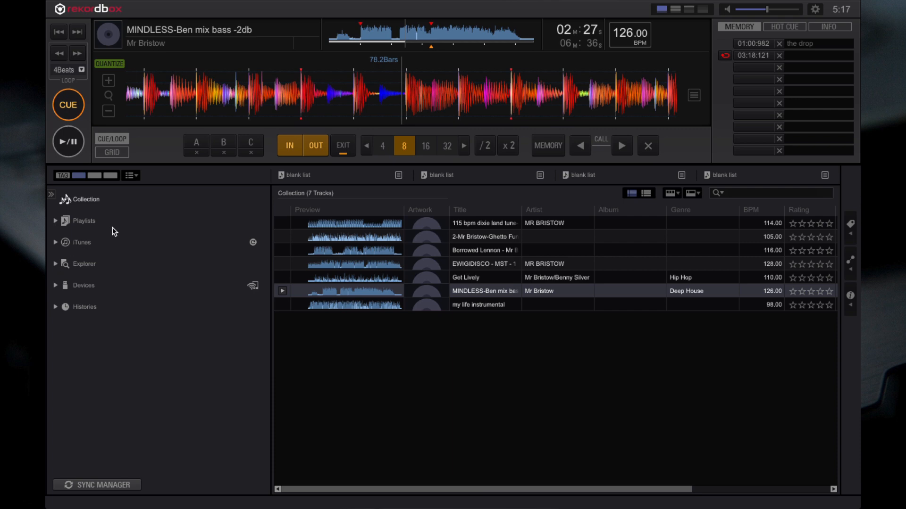
click(55, 285)
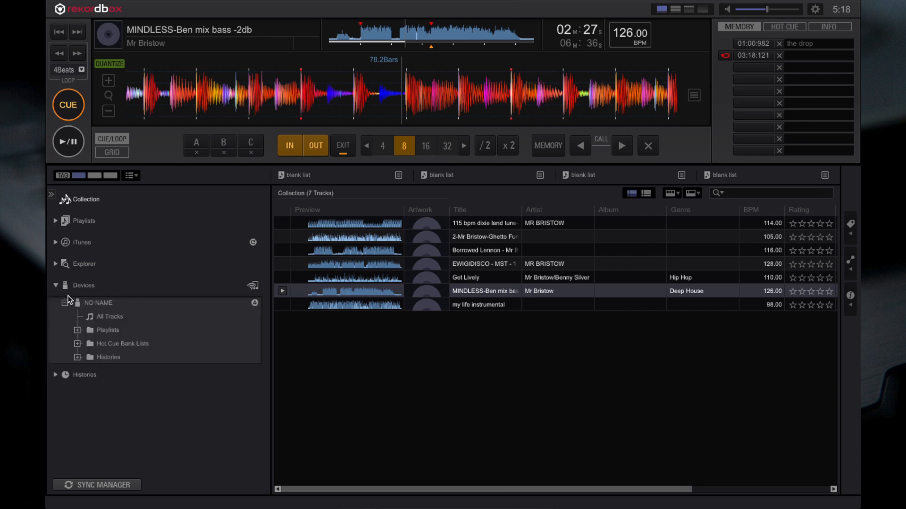
click(484, 223)
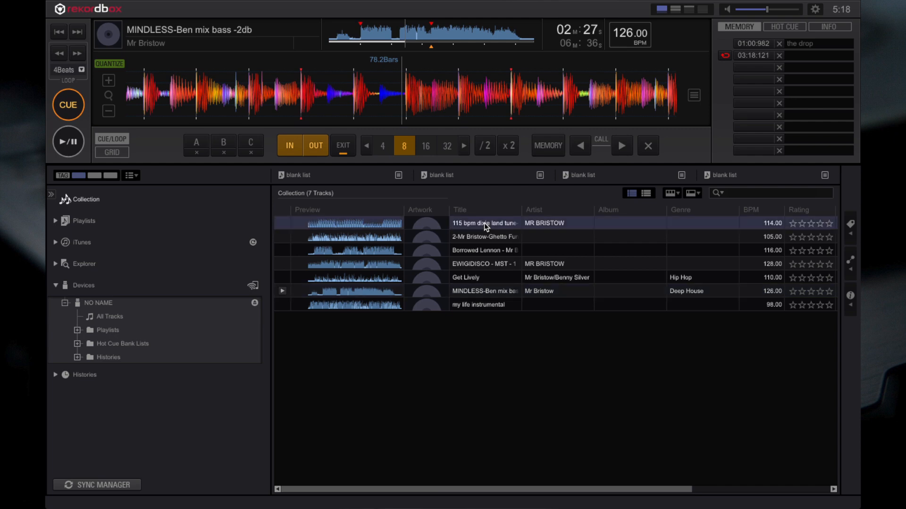
shift+click(475, 307)
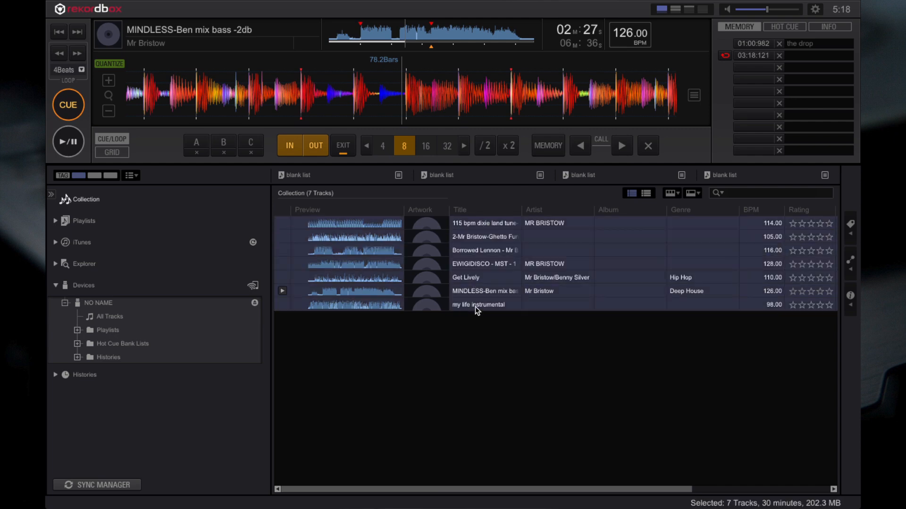
right_click(475, 306)
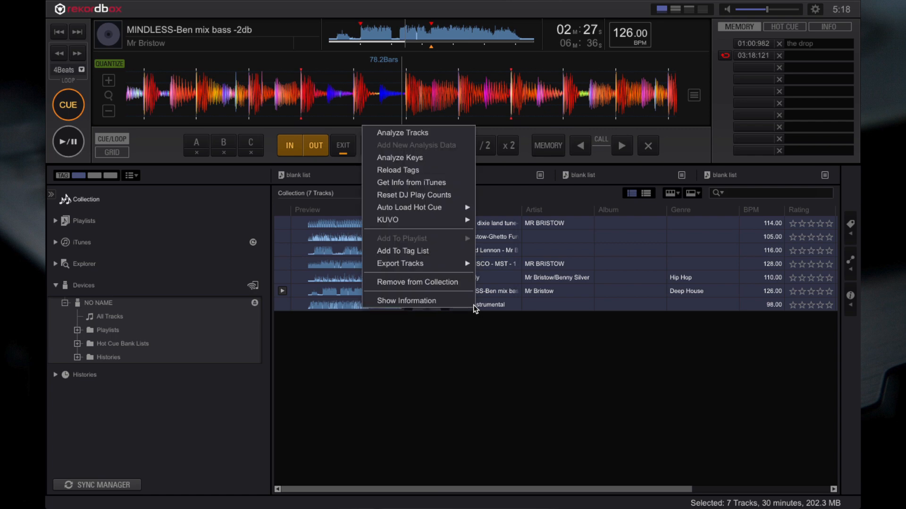
mouse_move(456, 265)
click(379, 345)
click(383, 336)
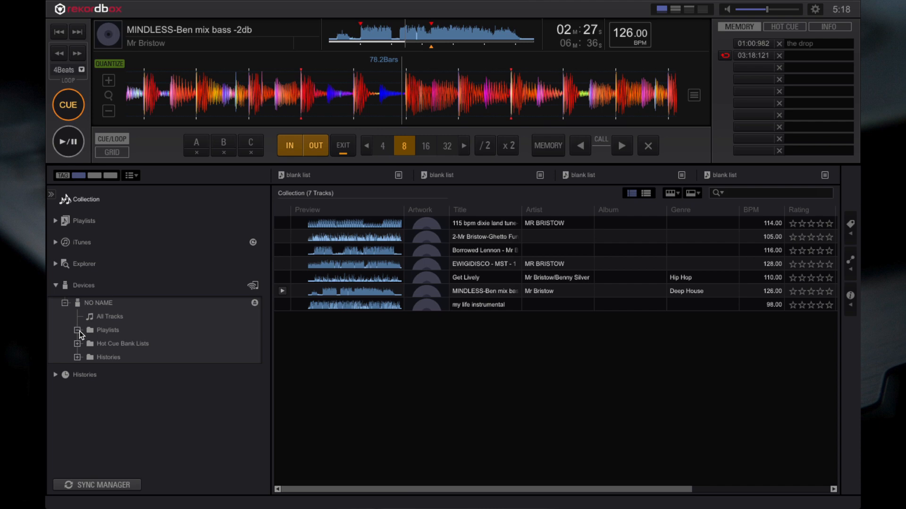
- Create a playlist named "processed mr bristow tracks" under Playlists on the NO NAME device
click(112, 330)
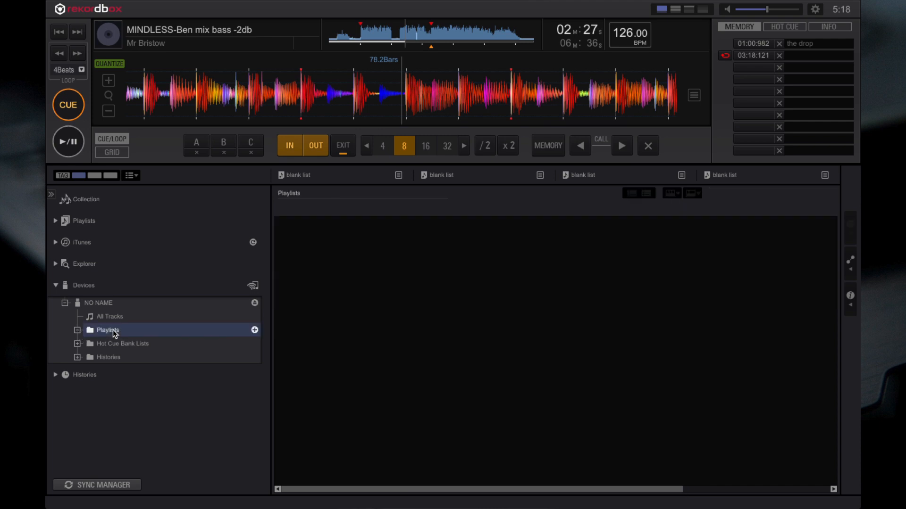
click(254, 331)
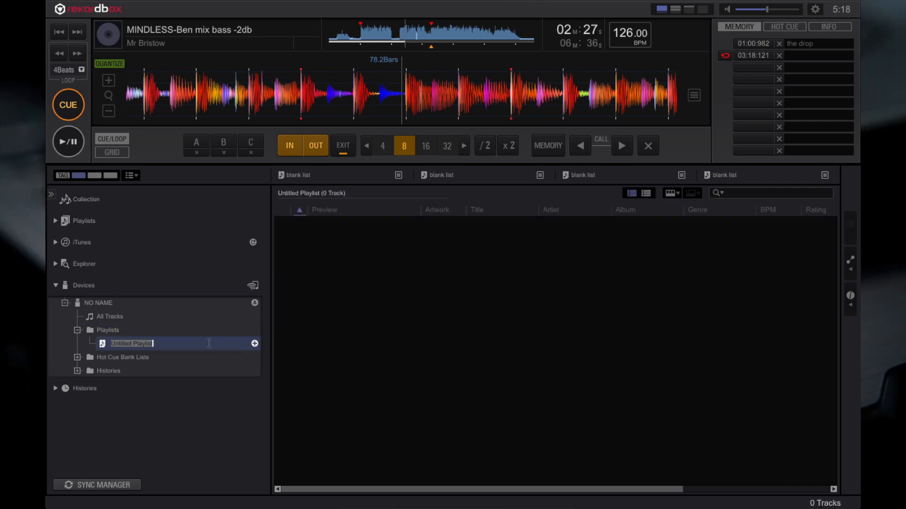
text(processed mr bristow tracks)
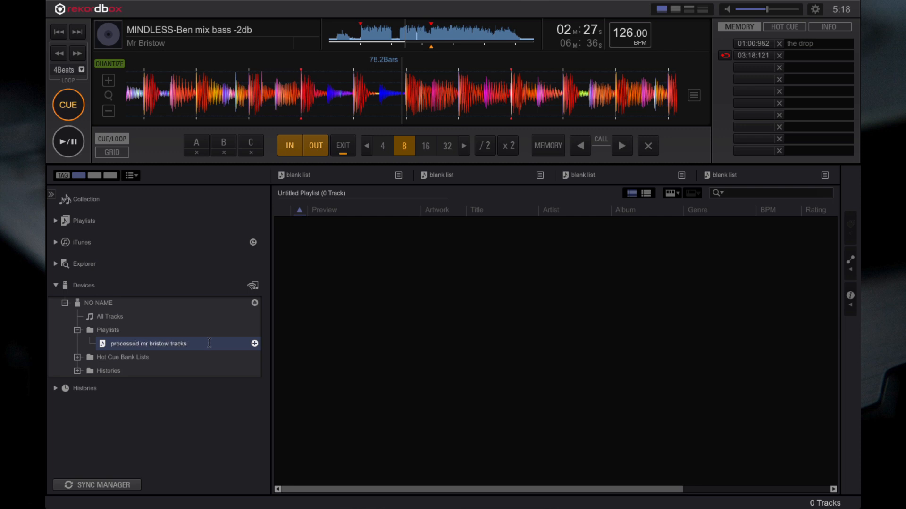
key(Return)
- Export all seven Collection tracks to the new playlist on the NO NAME device, and open that playlist to check them
click(97, 199)
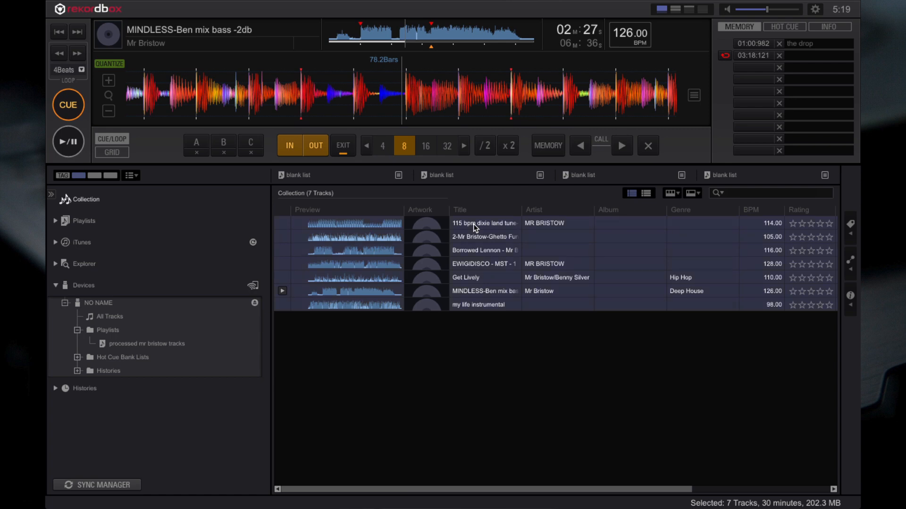
drag(472, 223, 156, 342)
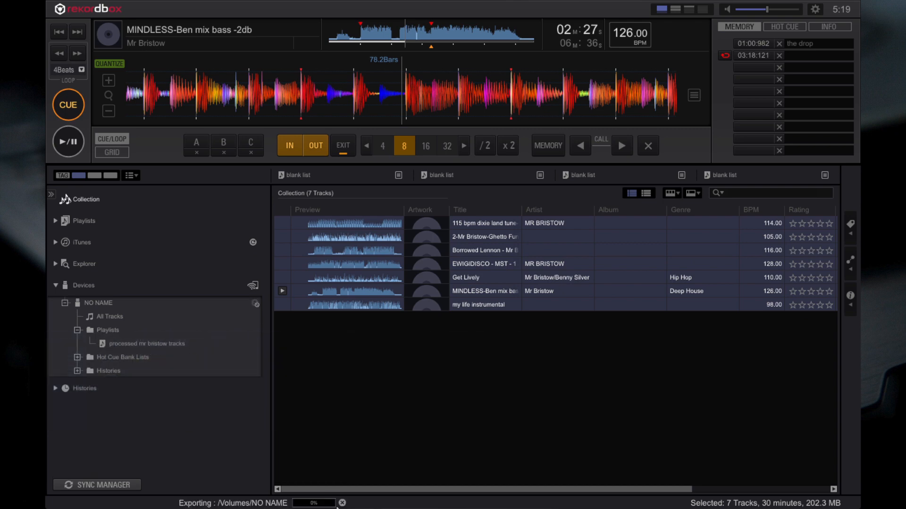
click(387, 361)
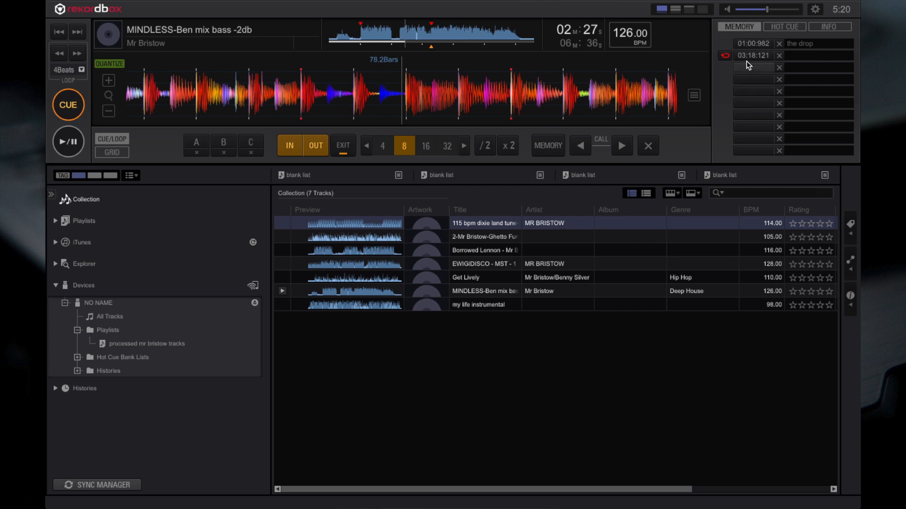
click(152, 342)
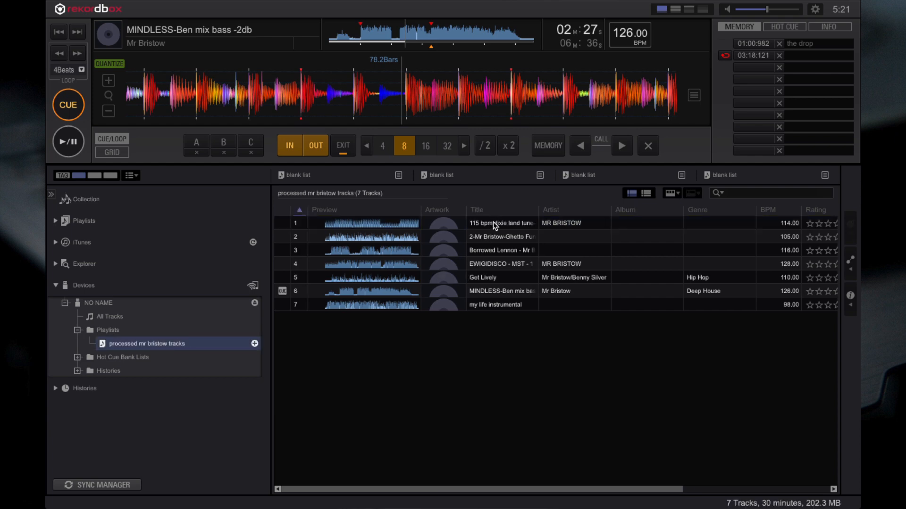